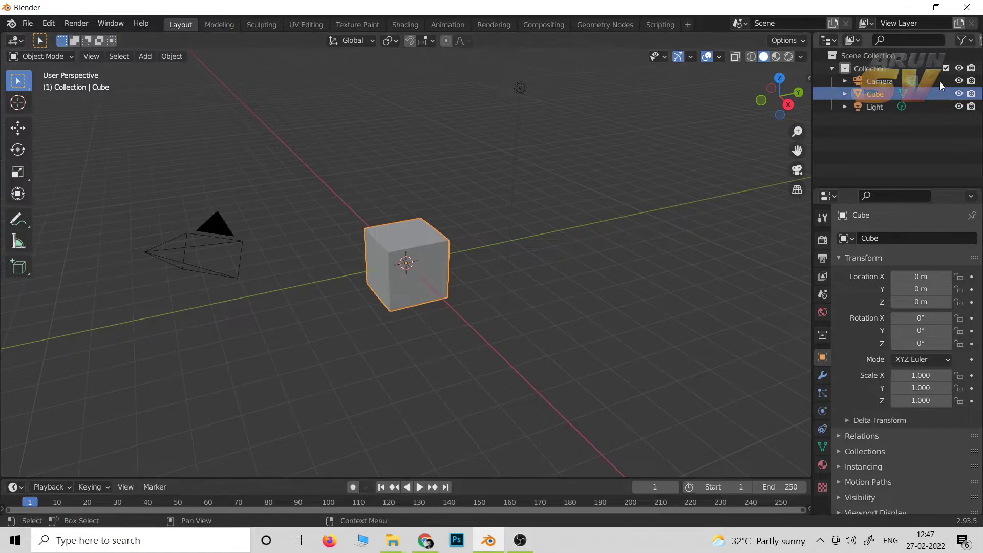
- Show the Screencast Keys settings in the sidebar and collapse the panel to its header
click(809, 79)
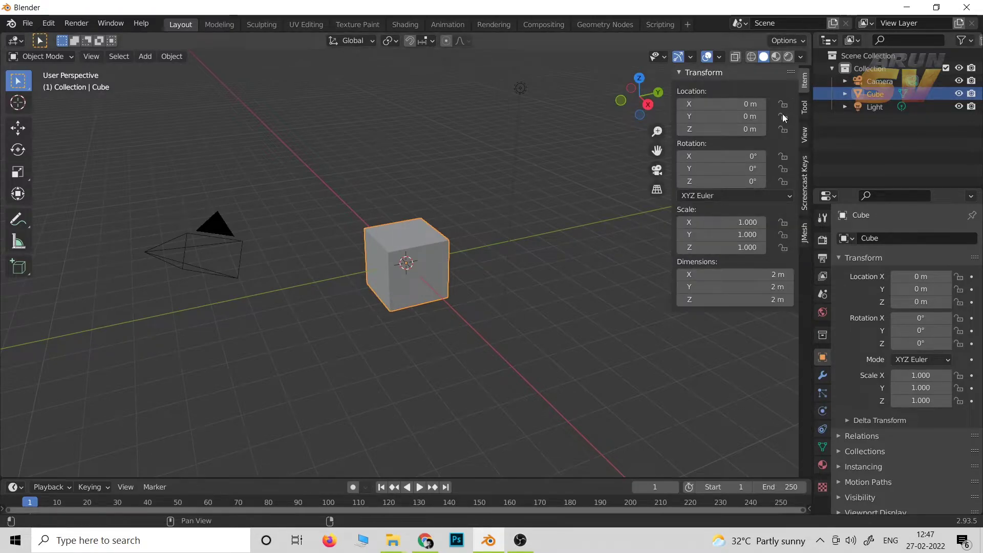
click(805, 174)
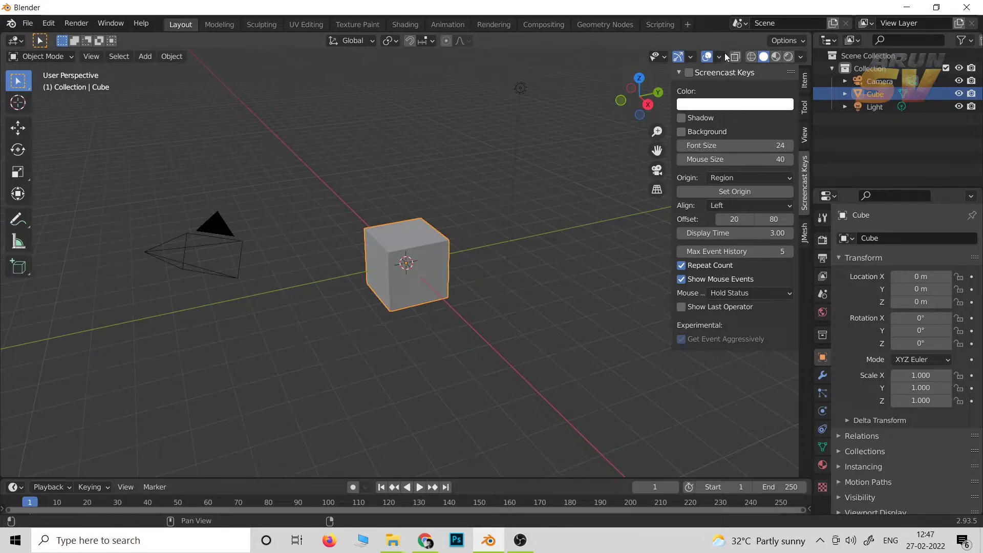
click(679, 73)
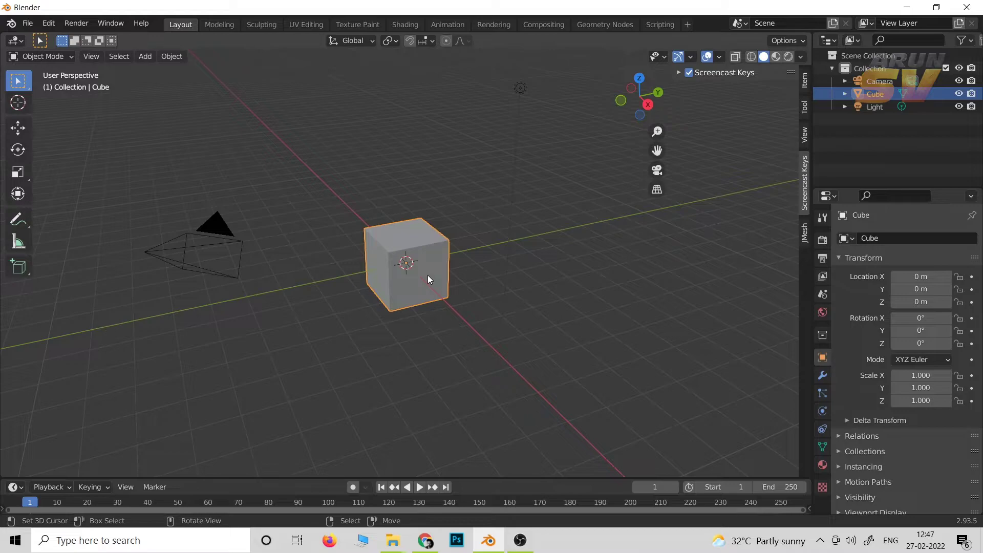
- In front view, enter Edit Mode with wireframe shading and flatten the cube along Z
key(KP_1)
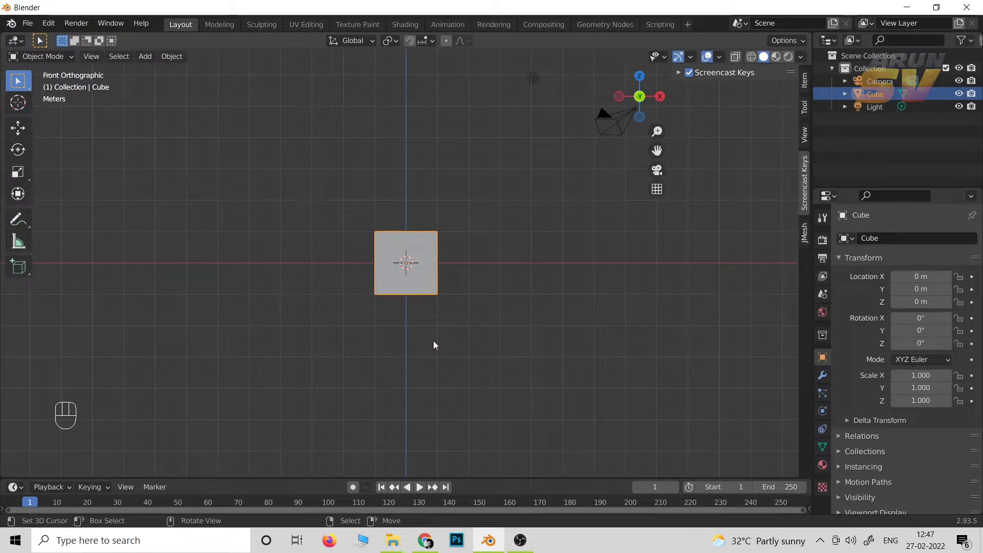
key(Tab)
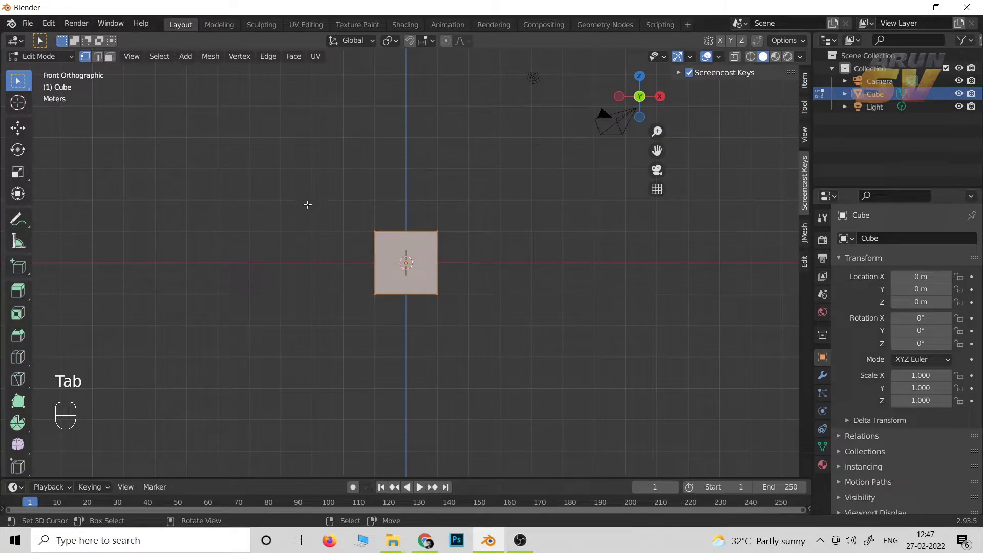
click(750, 60)
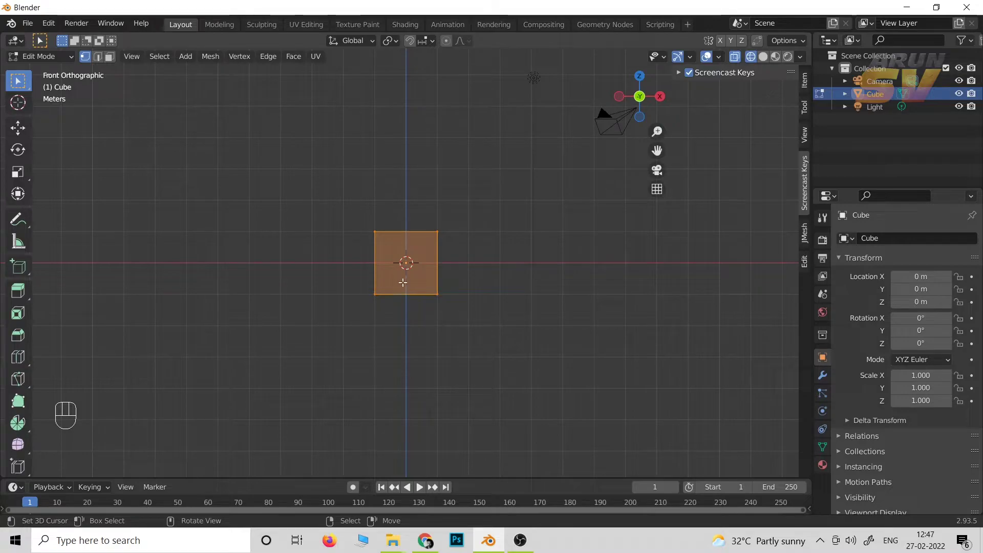
key(s)
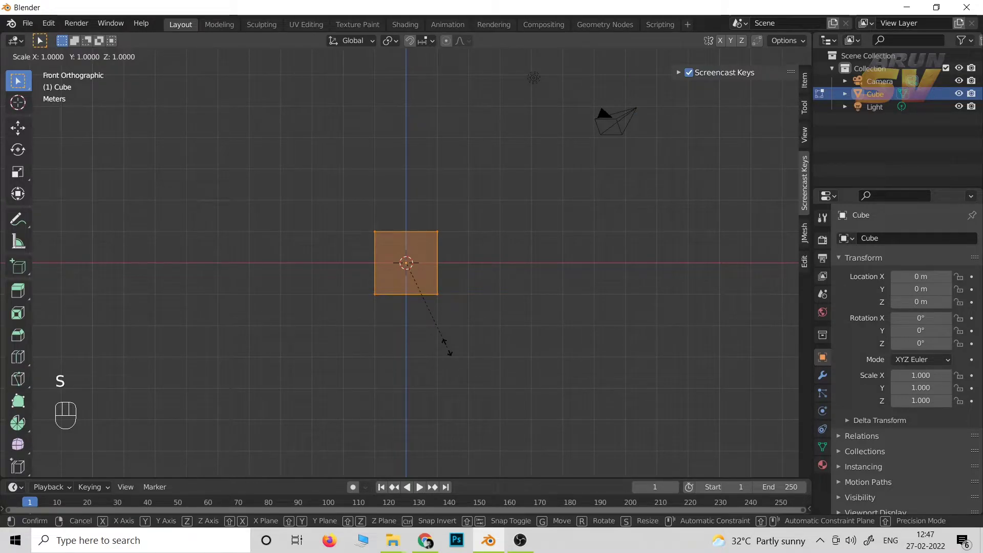
key(z)
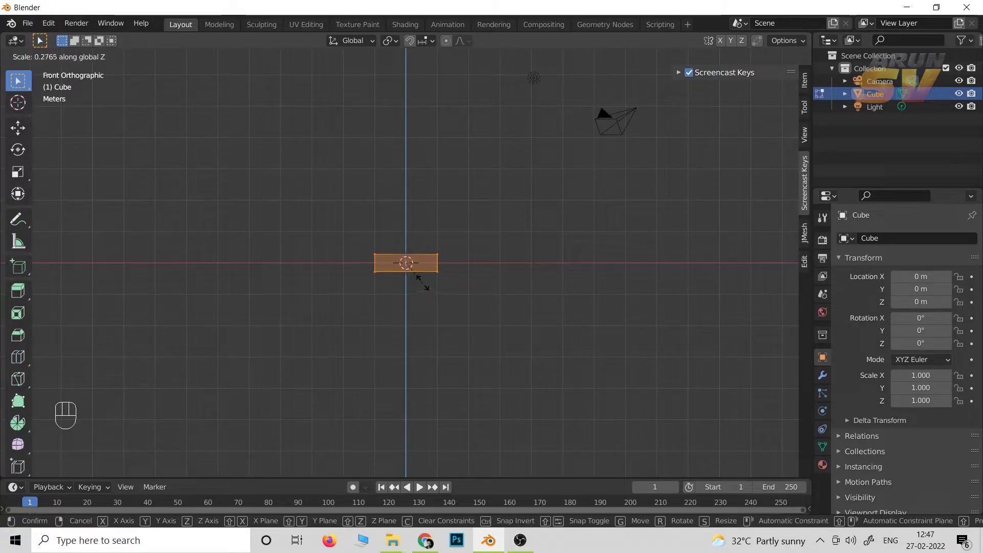
click(423, 274)
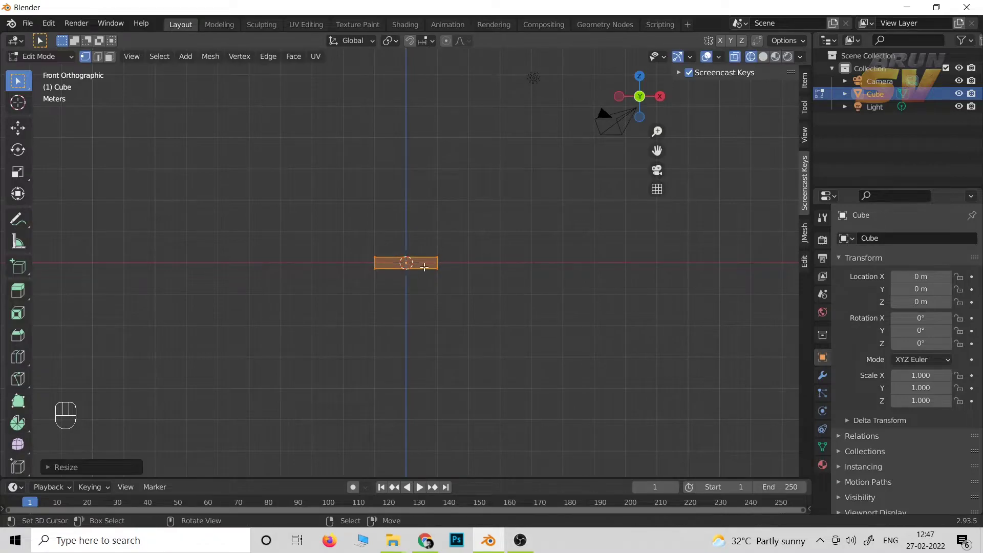
middle_drag(423, 274, 425, 338)
- From top view, narrow the slab along the X axis
key(KP_7)
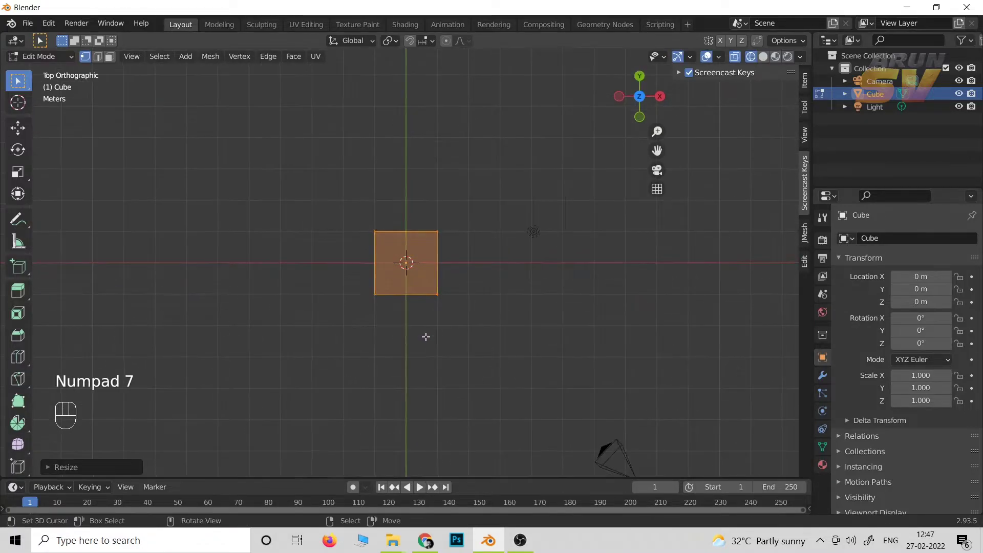
key(s)
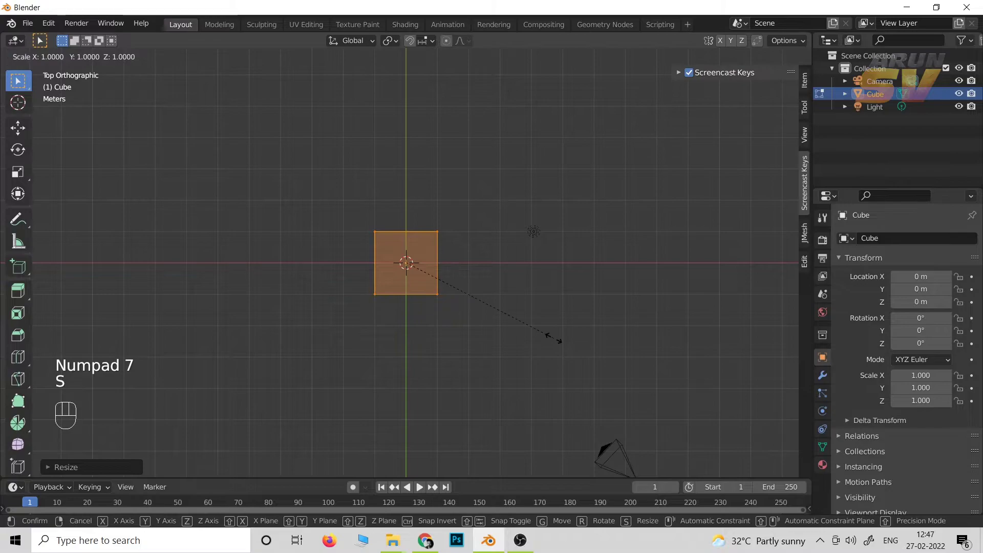
key(x)
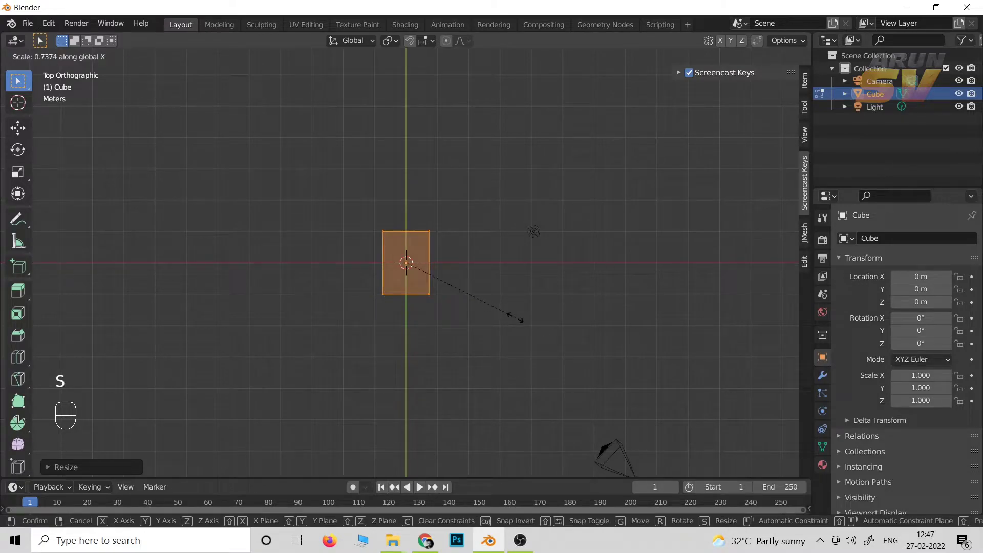
click(513, 317)
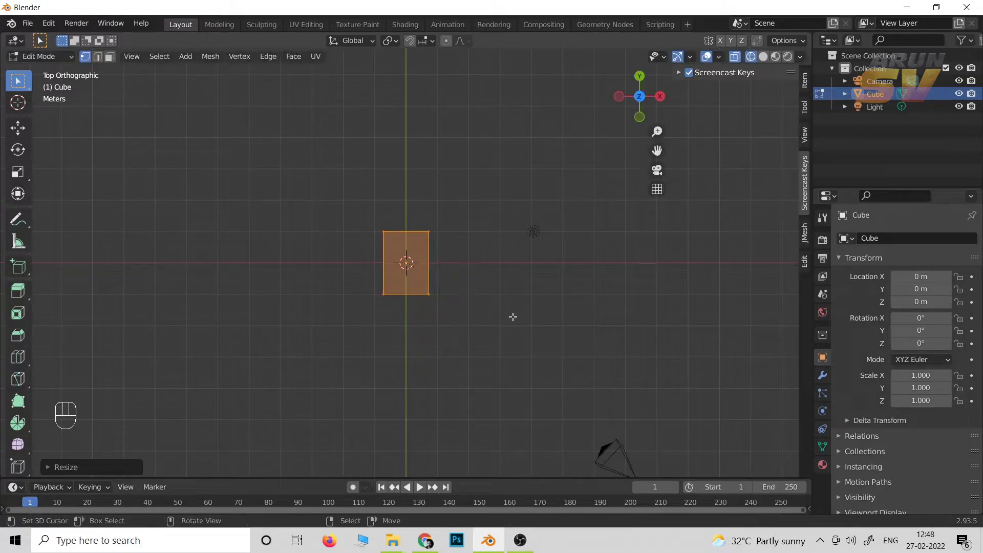
- Add two horizontal loop cuts around the slab and start scaling them apart along Z
middle_drag(409, 358, 423, 335)
key(ctrl+r)
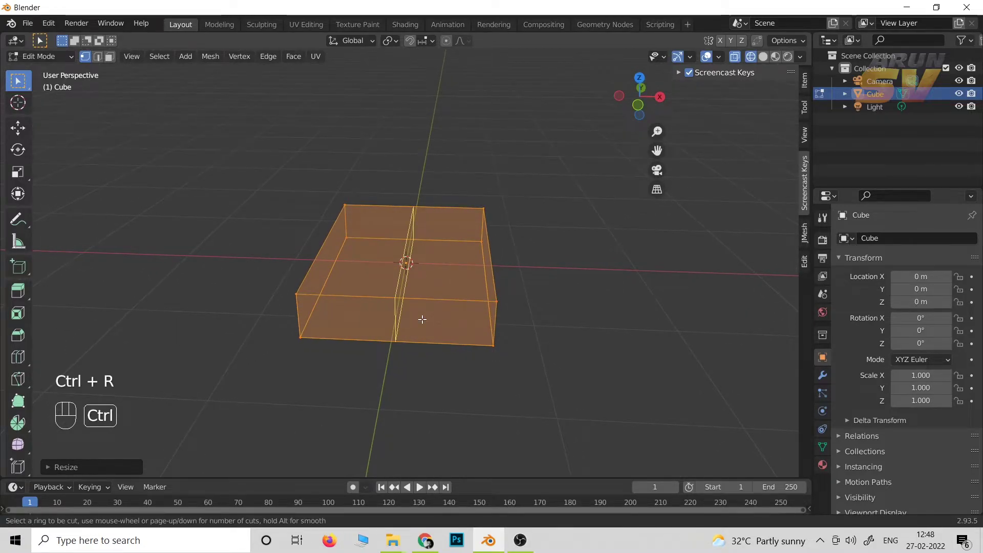
scroll(515, 326, up, 1)
click(515, 327)
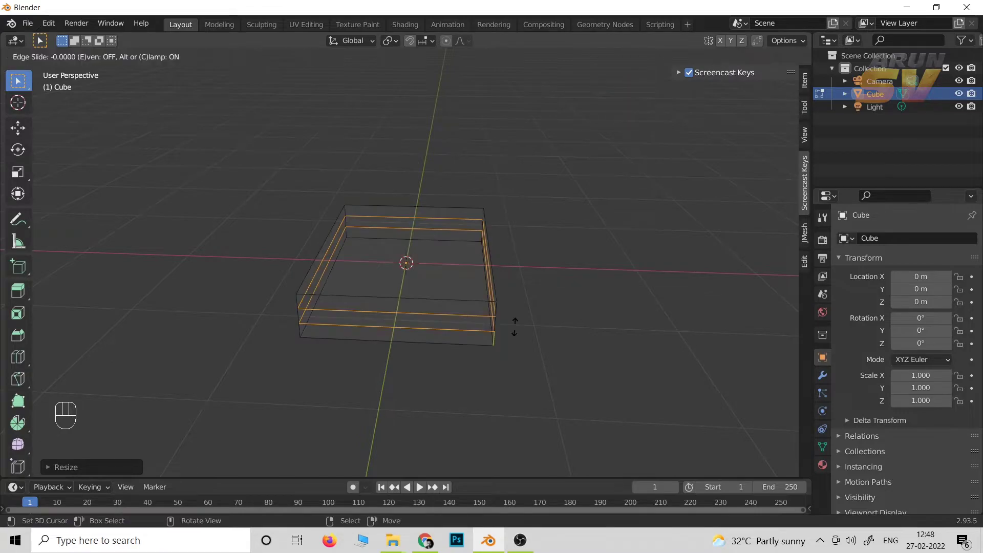
click(515, 327)
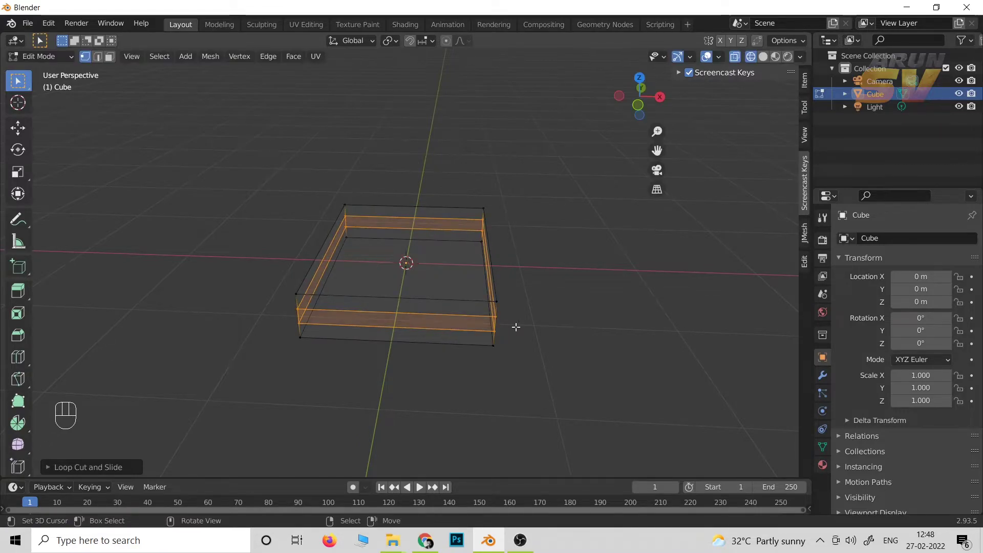
middle_drag(524, 367, 521, 345)
scroll(521, 346, up, 4)
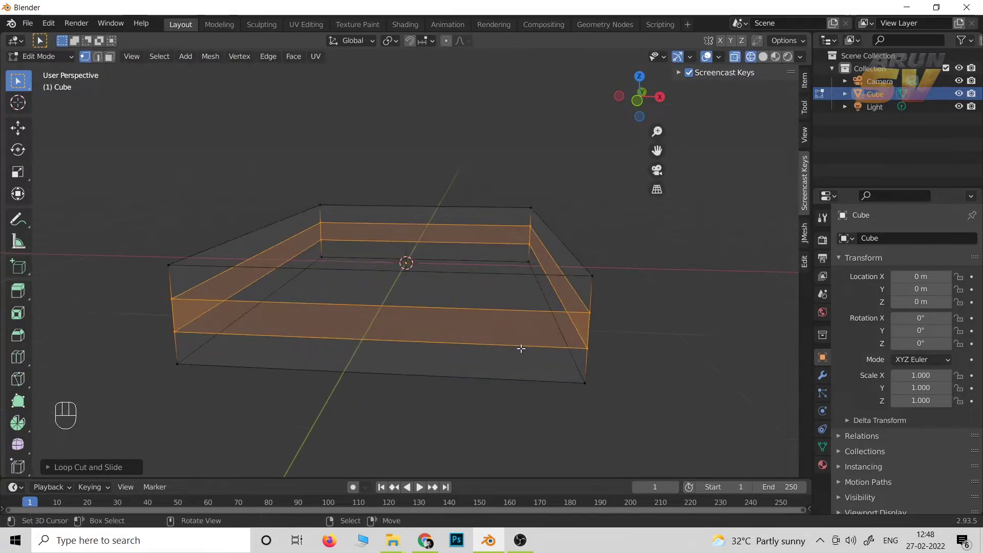
key(s)
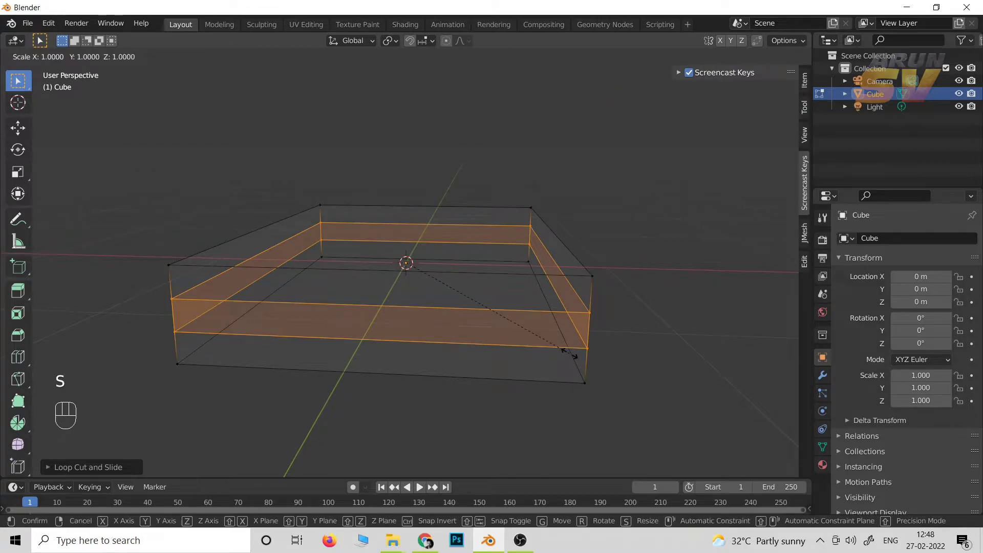
key(z)
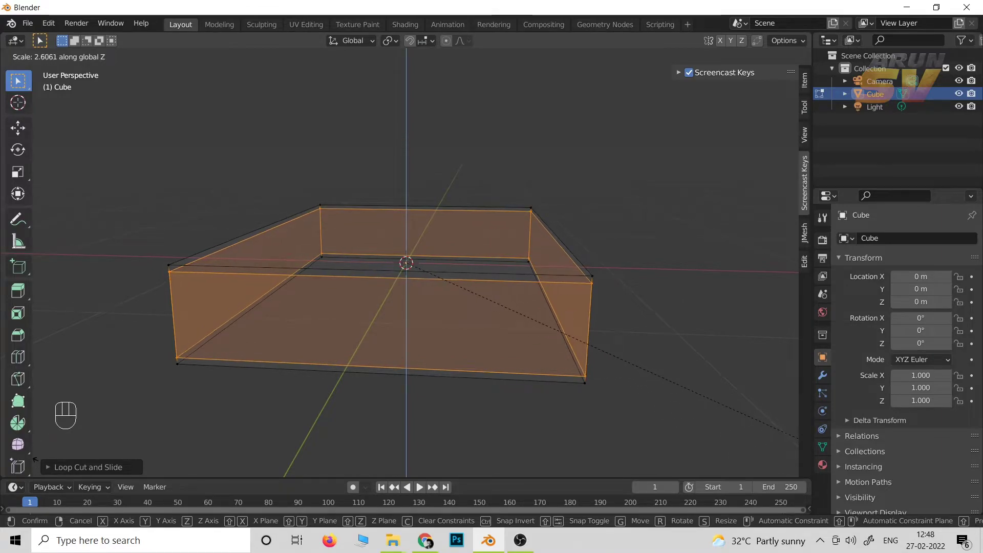
- Confirm the loop spread, then add an edge loop slid close to one end of the slab
click(37, 461)
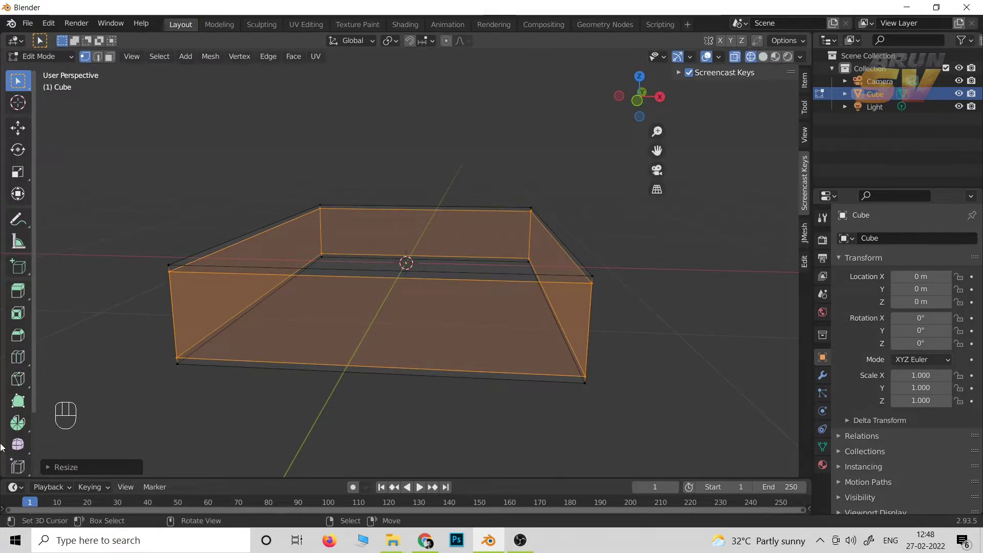
middle_drag(215, 307, 260, 264)
key(ctrl+r)
click(256, 266)
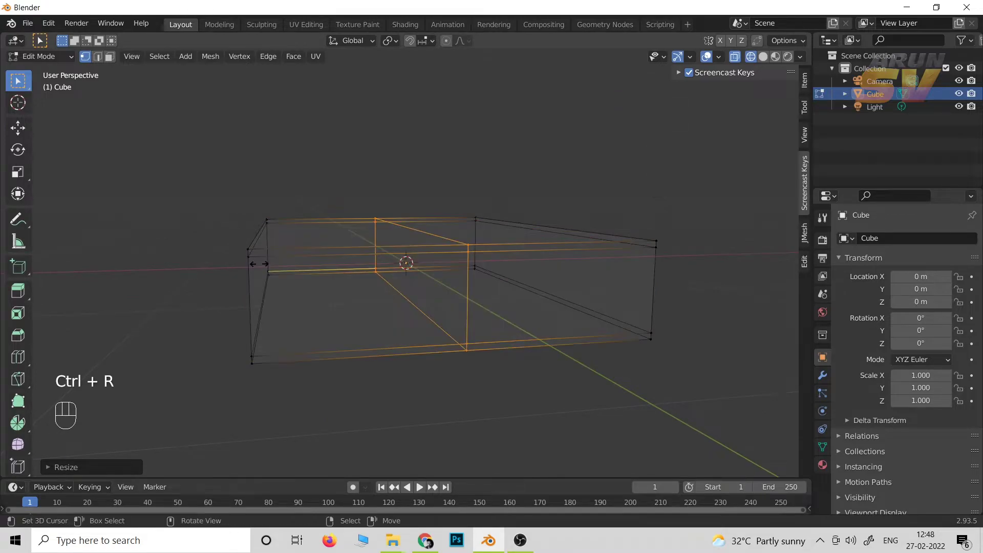
click(62, 272)
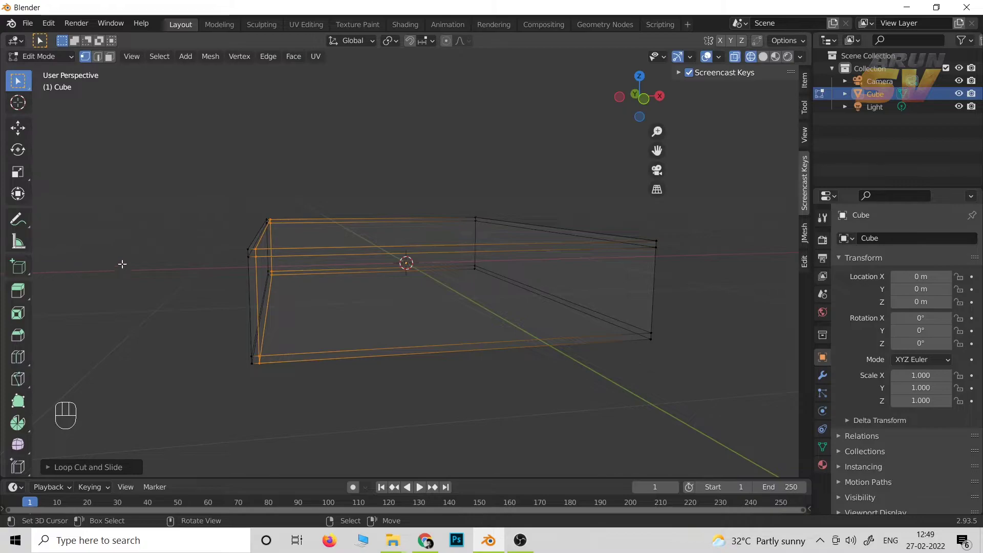
click(113, 251)
- Add a centred horizontal edge loop around the slab's middle
mouse_move(453, 314)
middle_down()
mouse_move(441, 307)
mouse_move(472, 307)
middle_up()
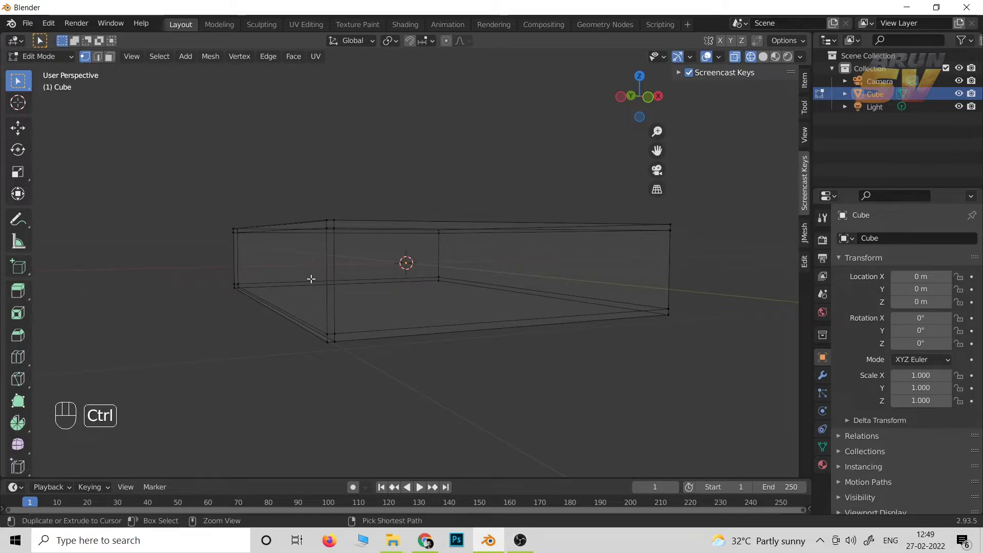
key(ctrl+r)
click(314, 255)
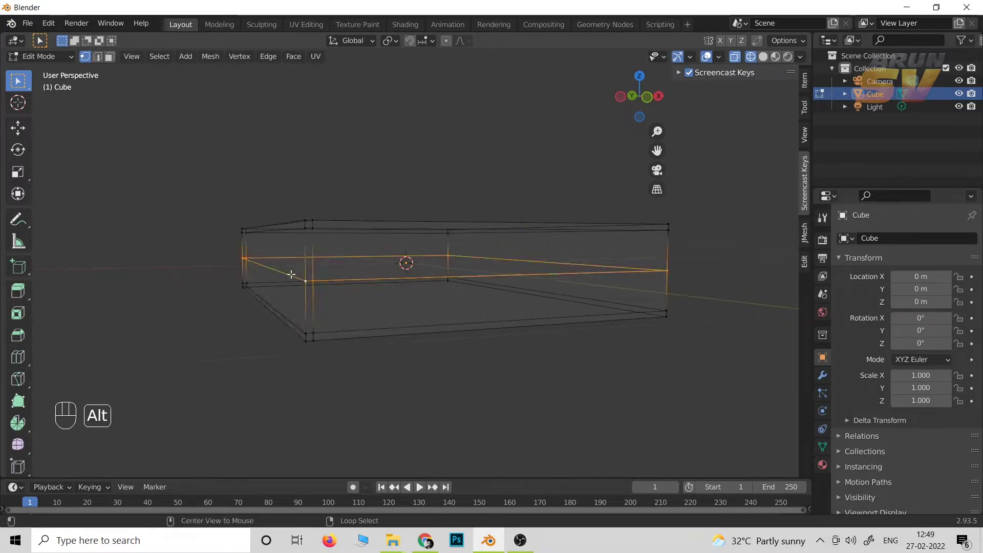
right_click(279, 336)
middle_drag(278, 335, 266, 334)
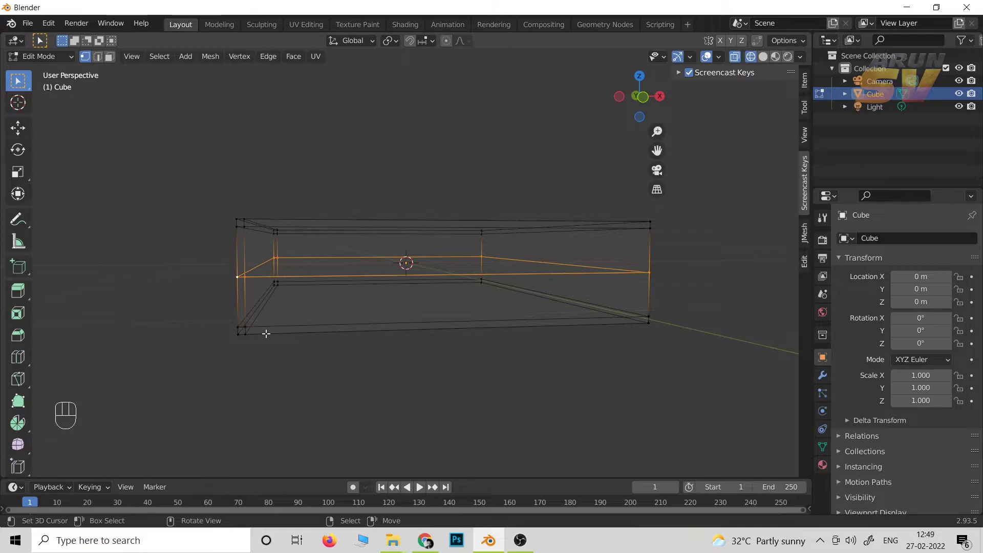
- In front view, move the middle edge loop about -0.067 m along X so the ends point
key(KP_1)
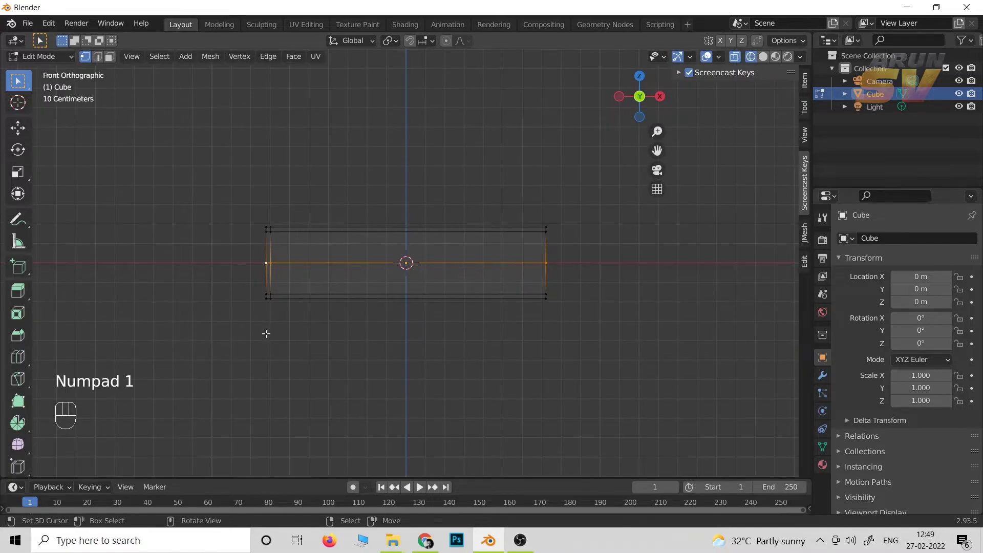
scroll(266, 333, up, 3)
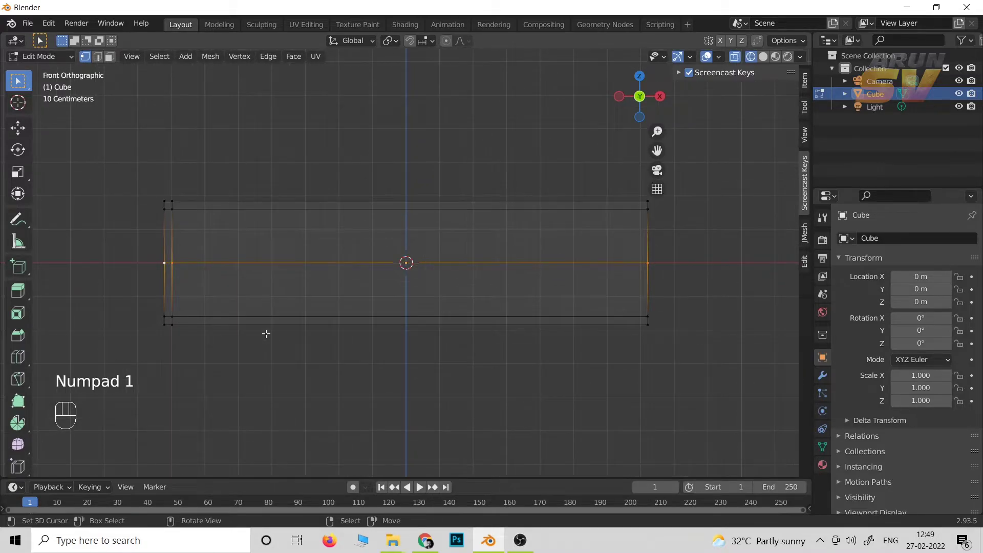
key(g)
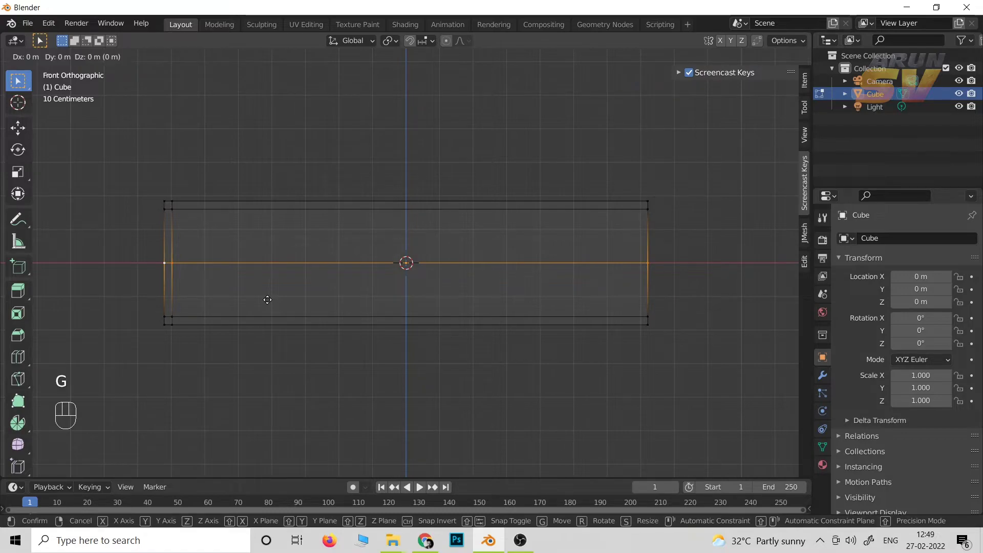
key(z)
key(x)
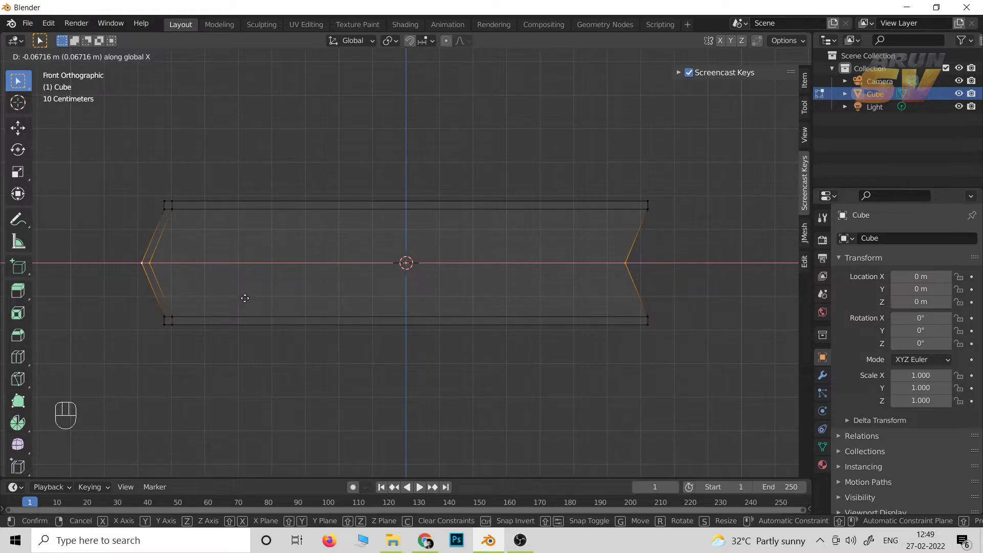
click(244, 298)
key(ctrl)
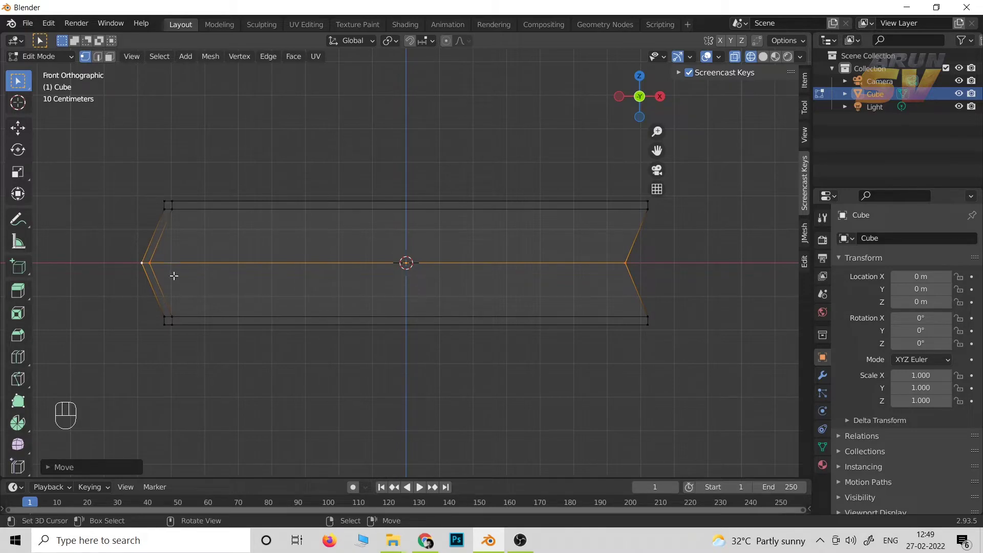
- Bevel the middle edge loop with 3 segments about 0.125 m wide to round the spine
key(ctrl+b)
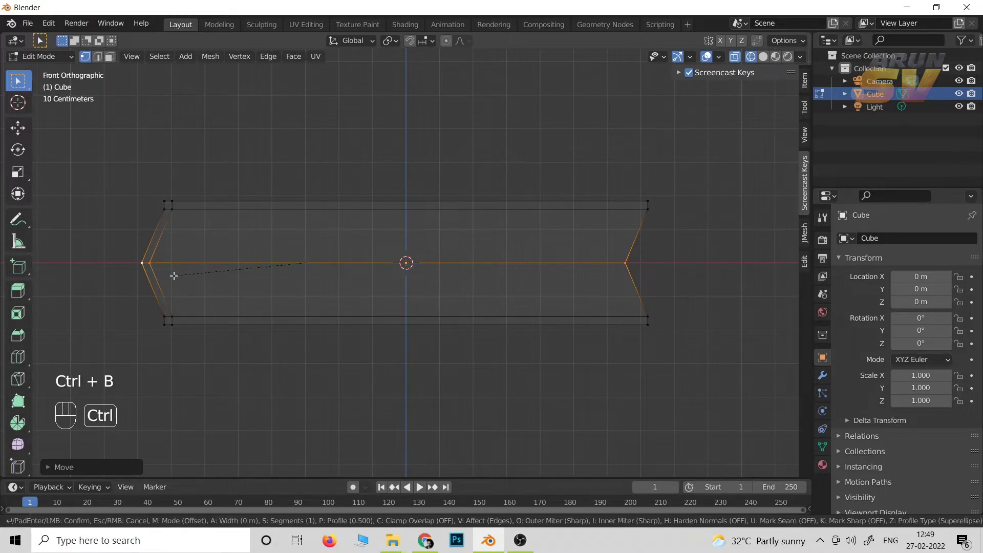
scroll(184, 353, up, 2)
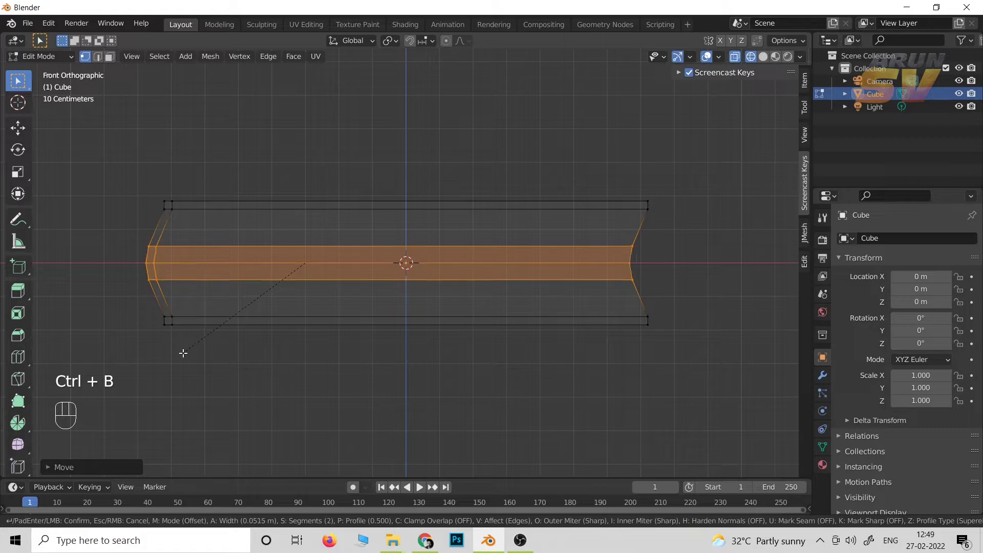
click(216, 415)
click(679, 283)
- Switch to solid shading in perspective and select the edge loop along the book's bottom edge
middle_drag(294, 230, 292, 257)
scroll(292, 258, down, 5)
click(763, 56)
mouse_move(358, 256)
middle_down()
mouse_move(307, 246)
mouse_move(249, 264)
mouse_move(333, 376)
middle_up()
alt+click(249, 258)
alt+click(336, 380)
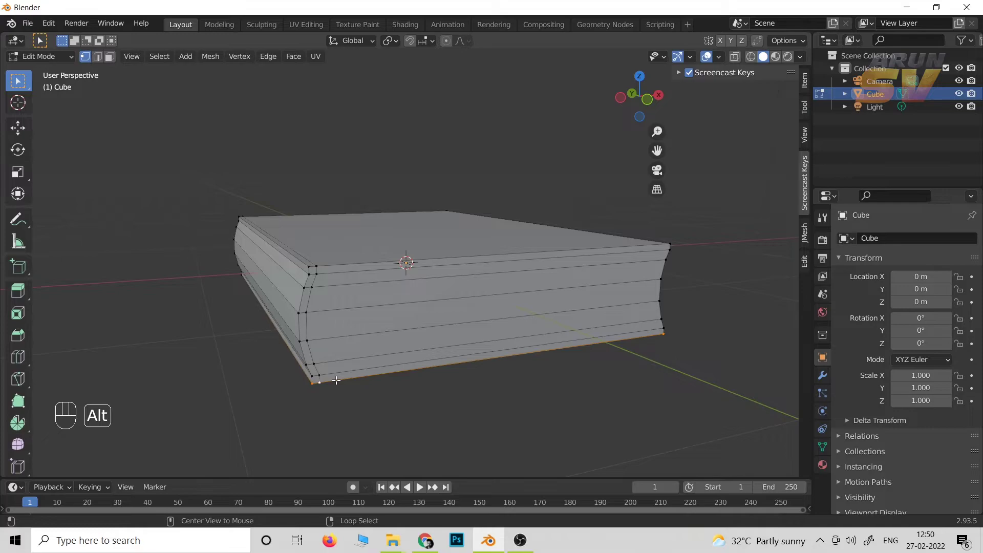
- In face mode, select the bottom and front cover edge strips and extrude them outward
click(110, 56)
alt+click(372, 370)
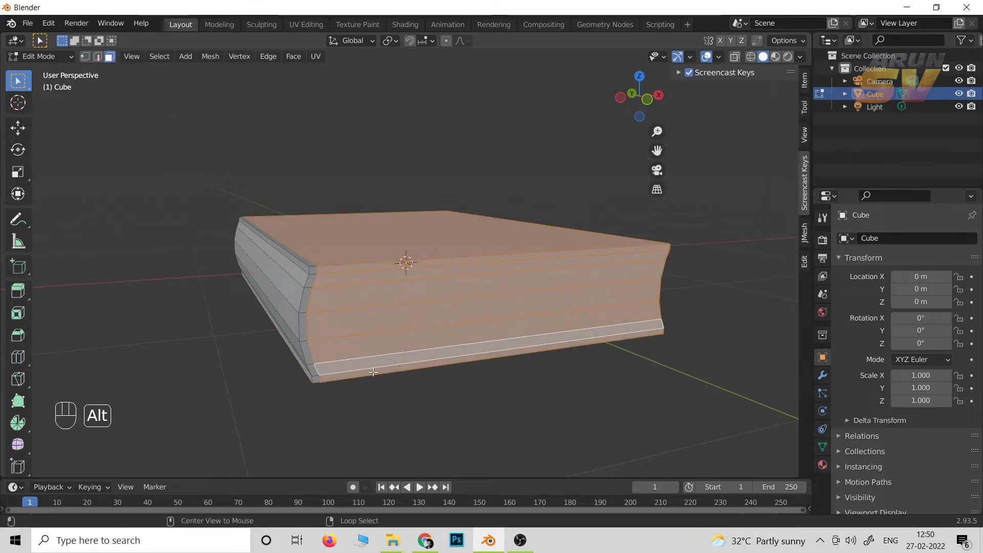
alt+click(358, 373)
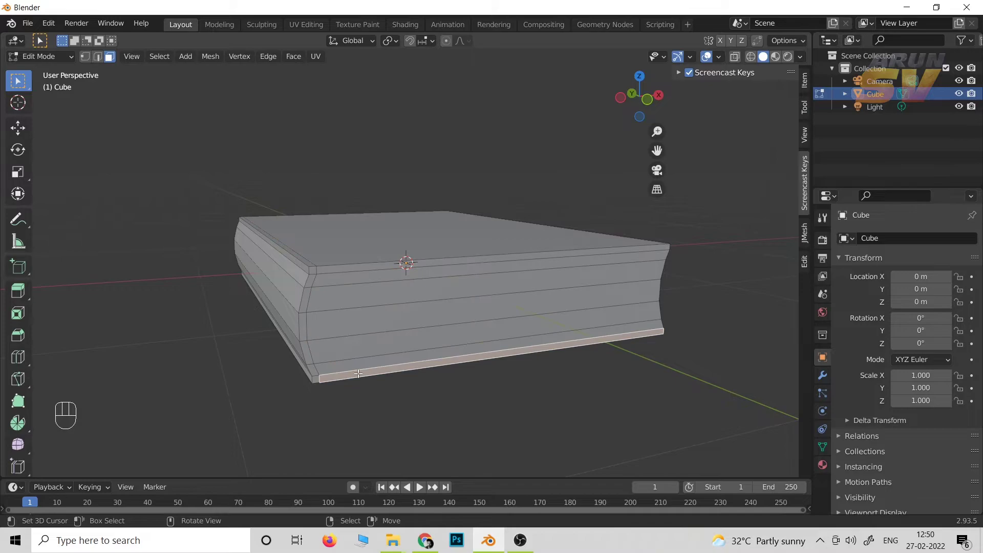
shift+click(315, 376)
shift+click(307, 358)
shift+click(305, 328)
shift+click(305, 300)
alt+shift+click(314, 271)
middle_drag(340, 350, 229, 349)
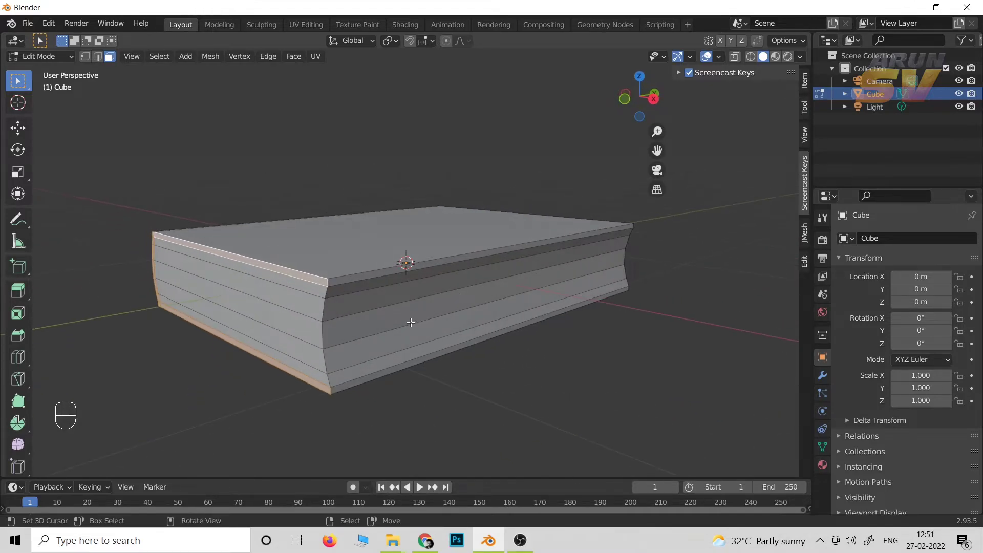
key(e)
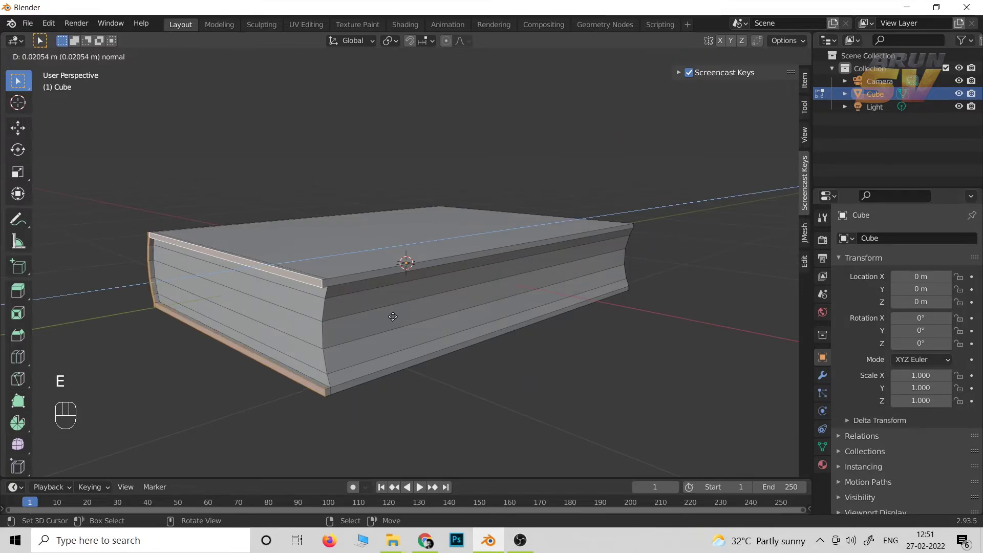
click(390, 317)
- Extrude the top strip and right-side cover face loop outward
middle_drag(391, 318, 412, 317)
alt+click(412, 317)
alt+shift+click(445, 344)
middle_drag(449, 381, 516, 405)
key(e)
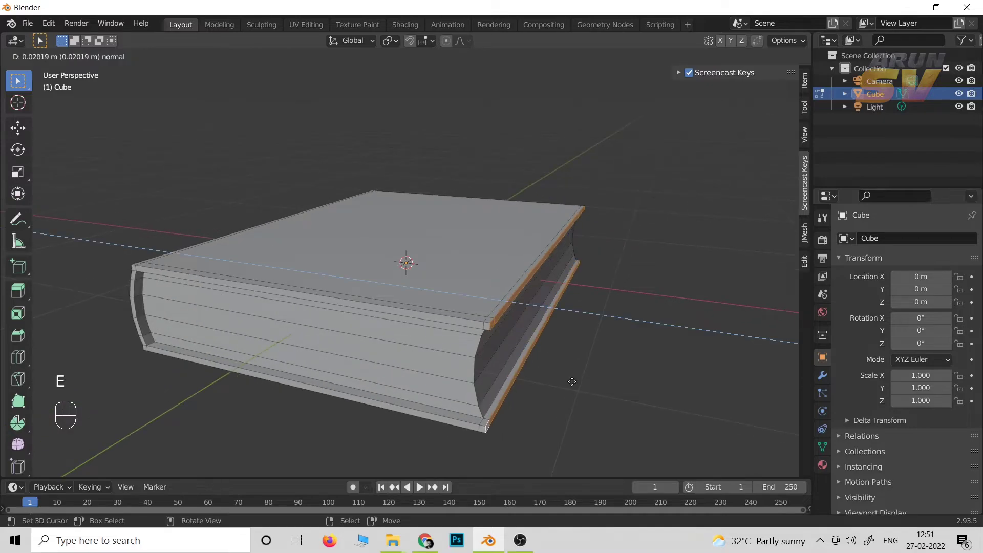
click(578, 383)
- Extrude the remaining top and bottom edge strips about 0.026 m, then clear the selection
middle_drag(578, 383, 621, 255)
shift+click(623, 281)
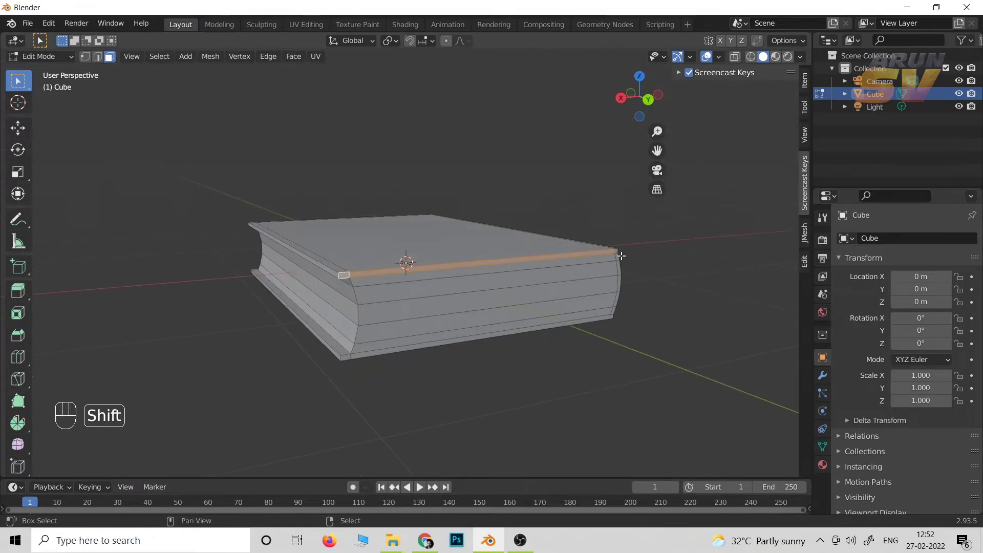
shift+click(614, 313)
middle_drag(613, 312, 463, 402)
key(e)
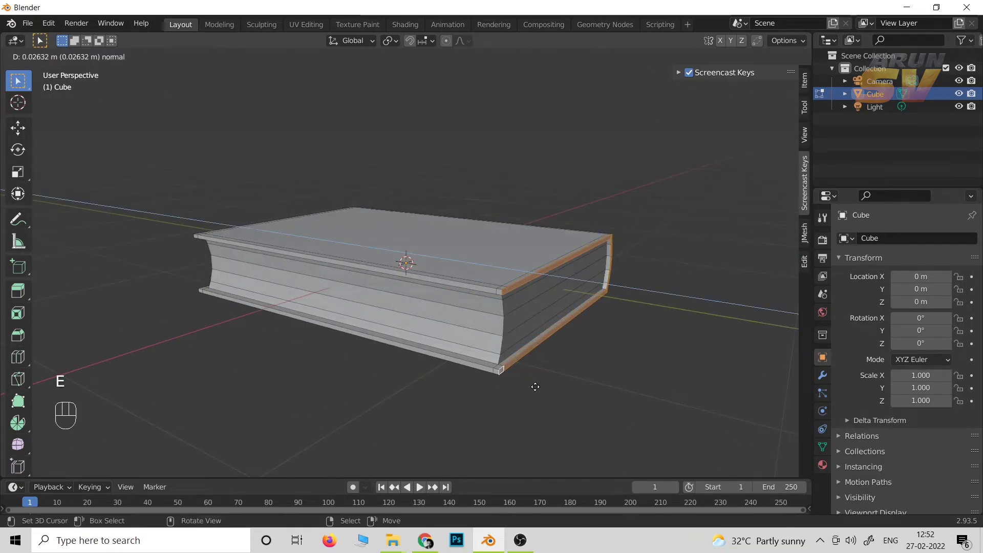
click(536, 389)
click(570, 358)
middle_drag(571, 358, 557, 188)
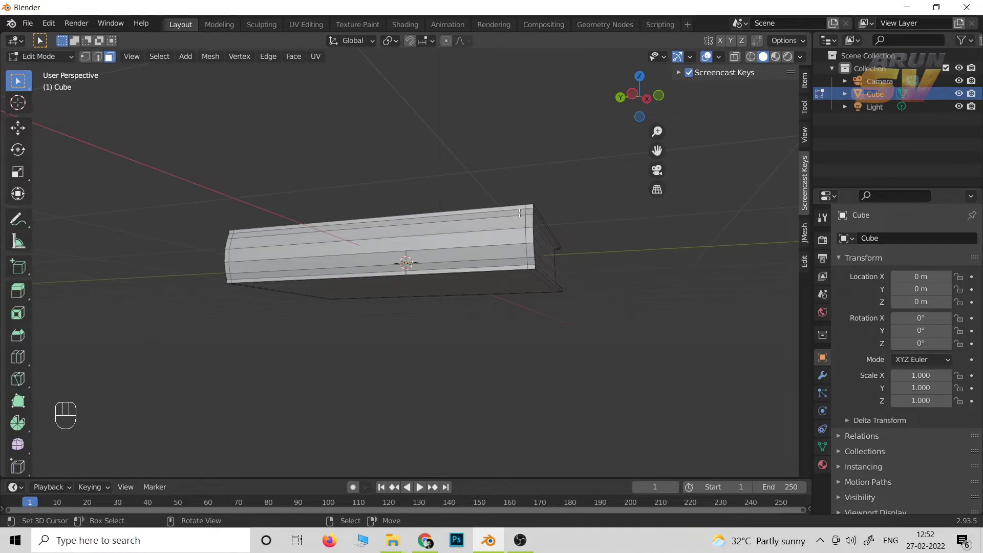
- Orbit above the book and select its top face
middle_drag(517, 199, 399, 216)
alt+drag(399, 217, 402, 297)
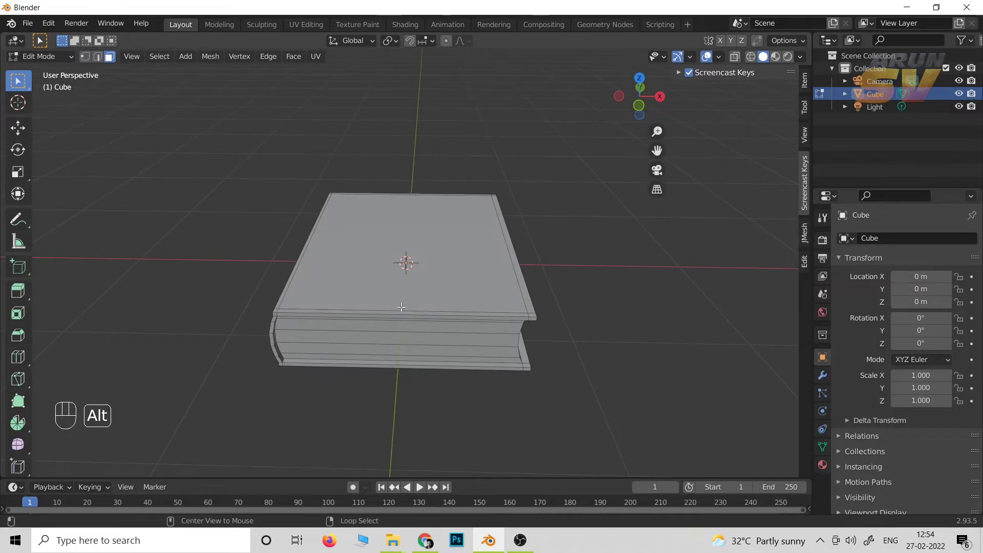
click(466, 274)
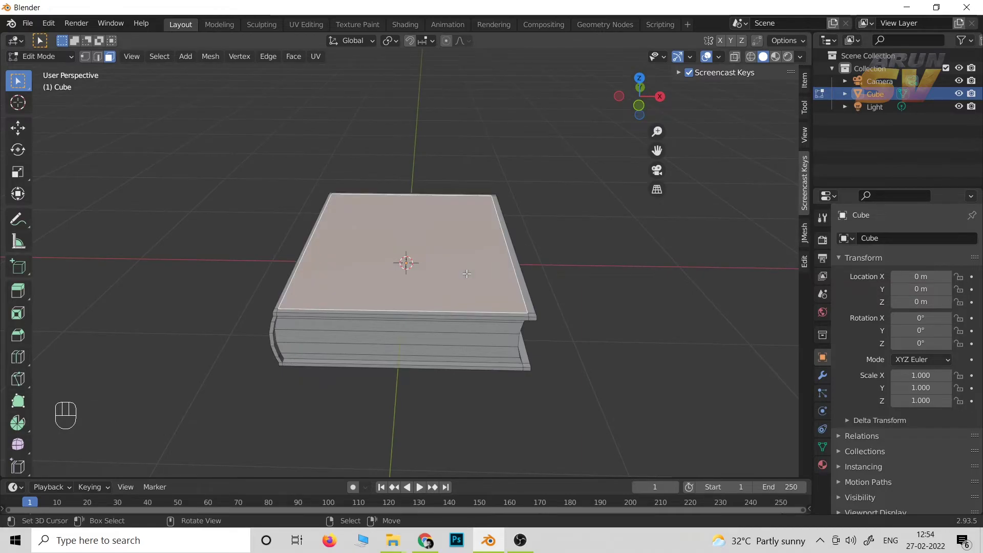
- Select the whole mesh, set the material's base colour to red, and view it in Material Preview
key(a)
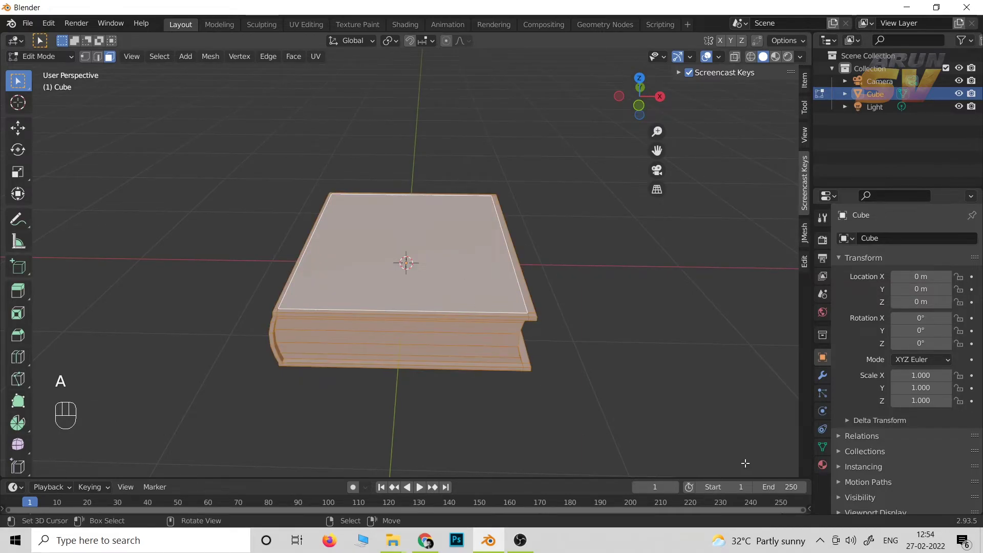
click(822, 464)
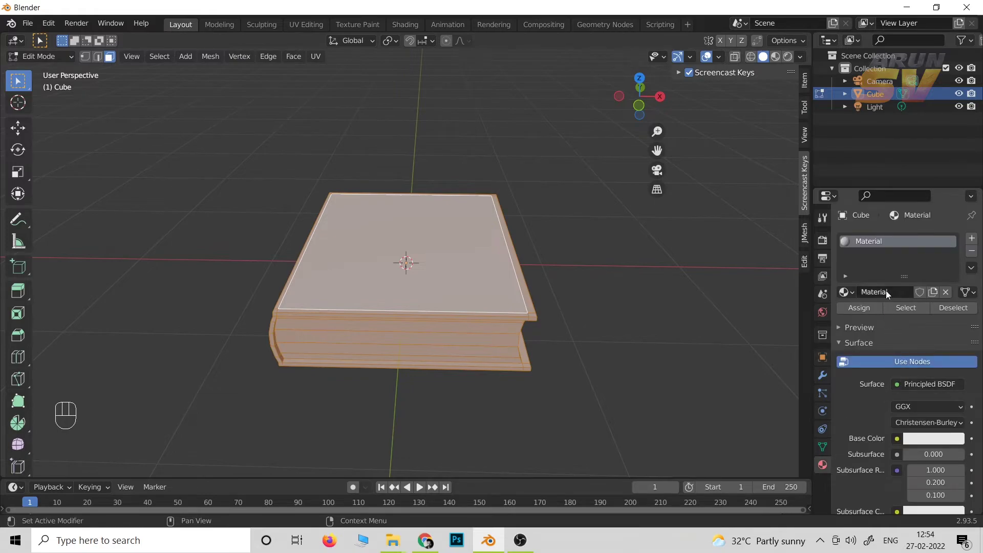
click(913, 440)
click(899, 344)
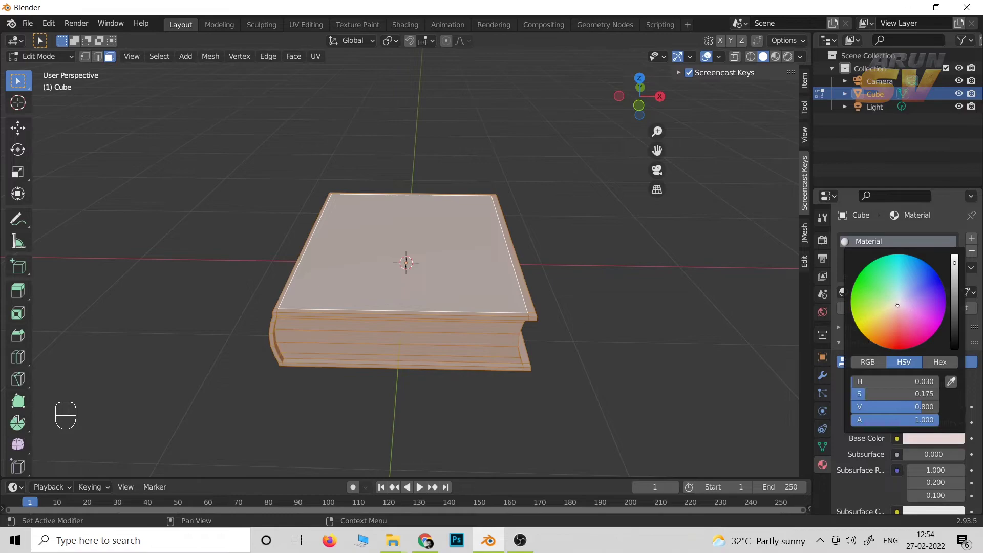
click(777, 57)
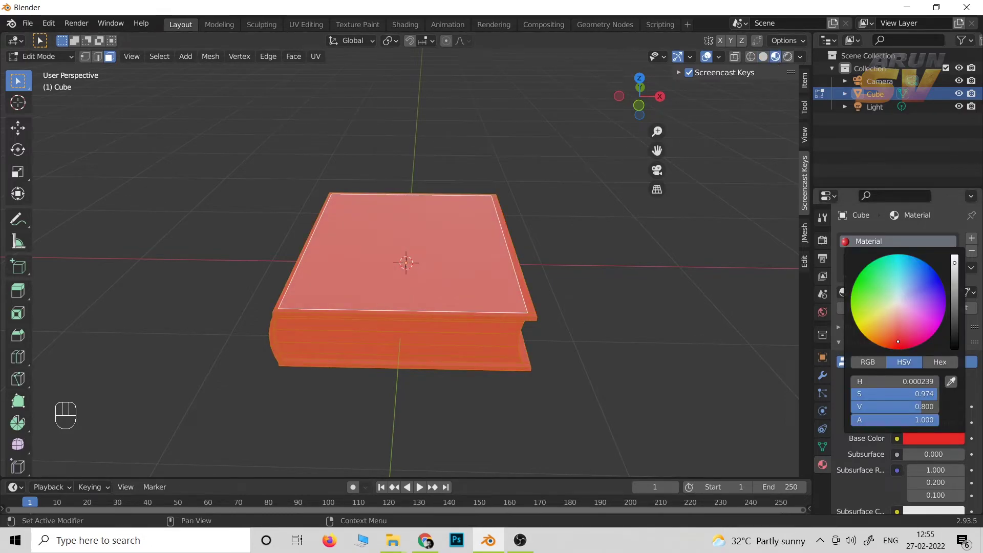
- Select the page strips on the book's front side, dismissing an accidentally opened menu
click(422, 349)
middle_drag(455, 344, 454, 311)
scroll(454, 311, up, 4)
shift+click(450, 351)
click(6, 7)
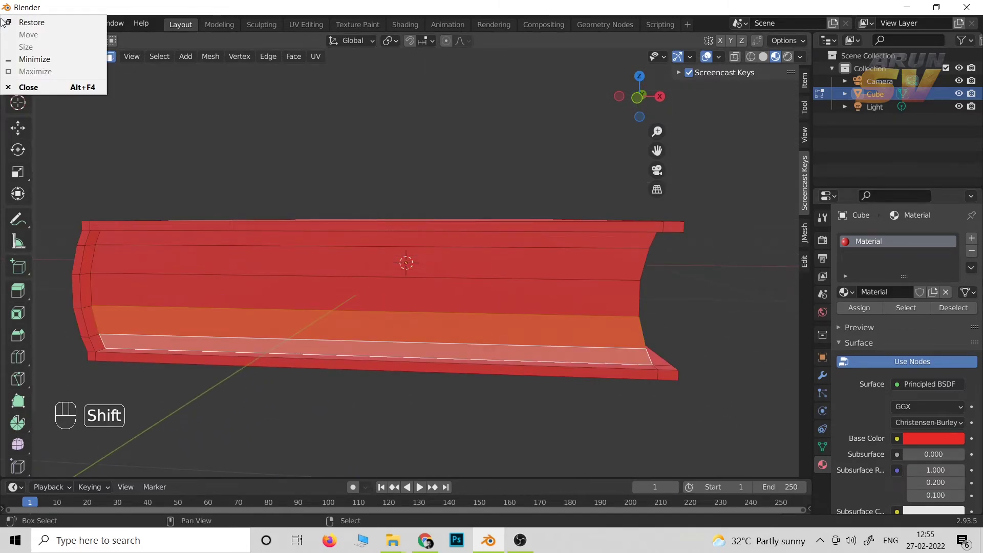
click(502, 305)
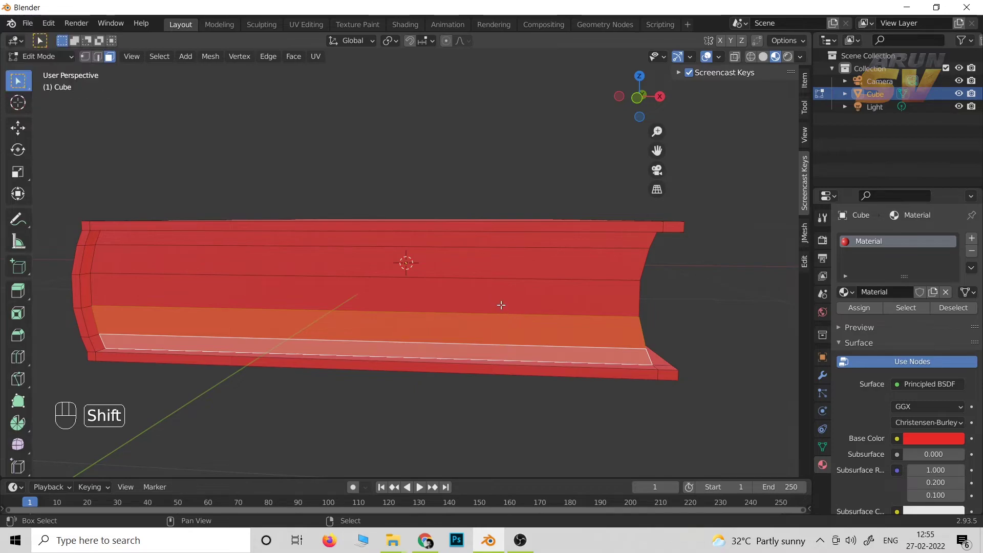
shift+click(501, 305)
shift+click(501, 264)
shift+click(512, 241)
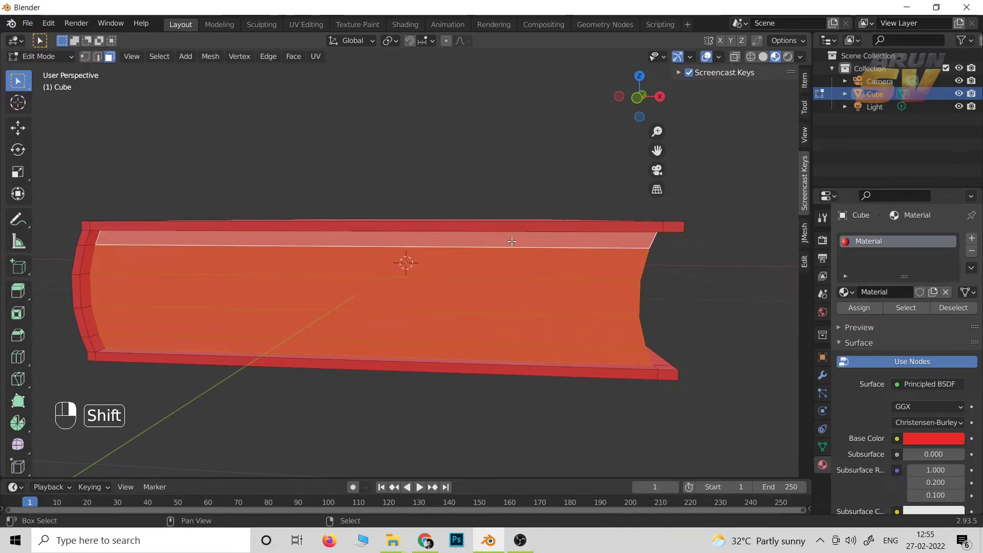
- From a lower angle, add five more page strips to the selection
middle_drag(511, 241, 485, 274)
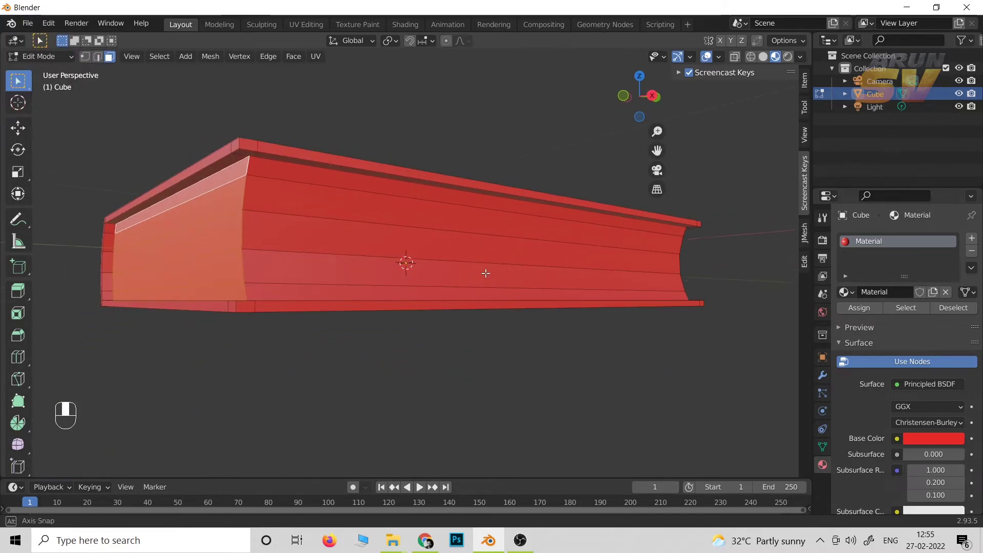
shift+click(311, 182)
shift+click(304, 195)
shift+click(300, 224)
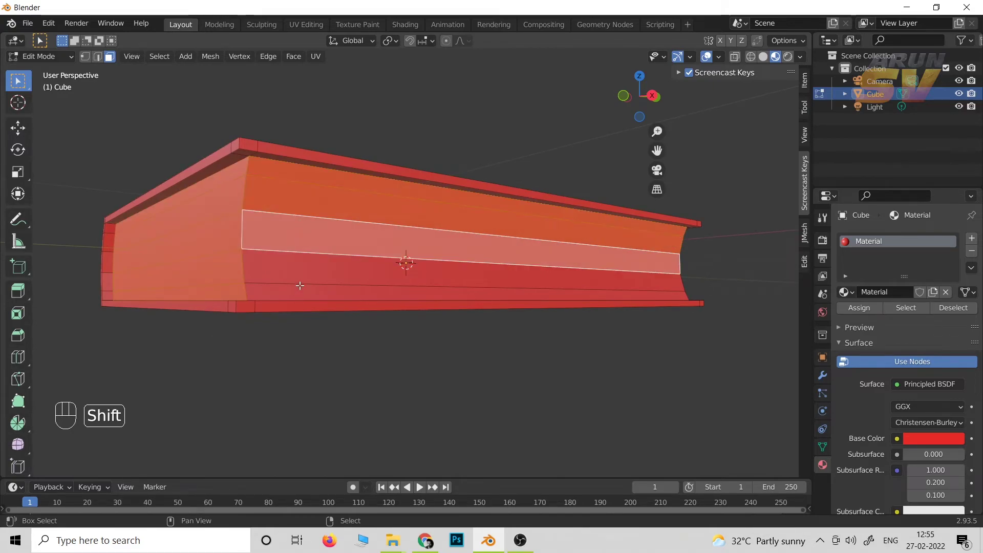
shift+click(298, 269)
shift+click(301, 290)
- Add the five page strips on the book's other side to the selection
middle_drag(301, 290, 391, 232)
shift+click(396, 208)
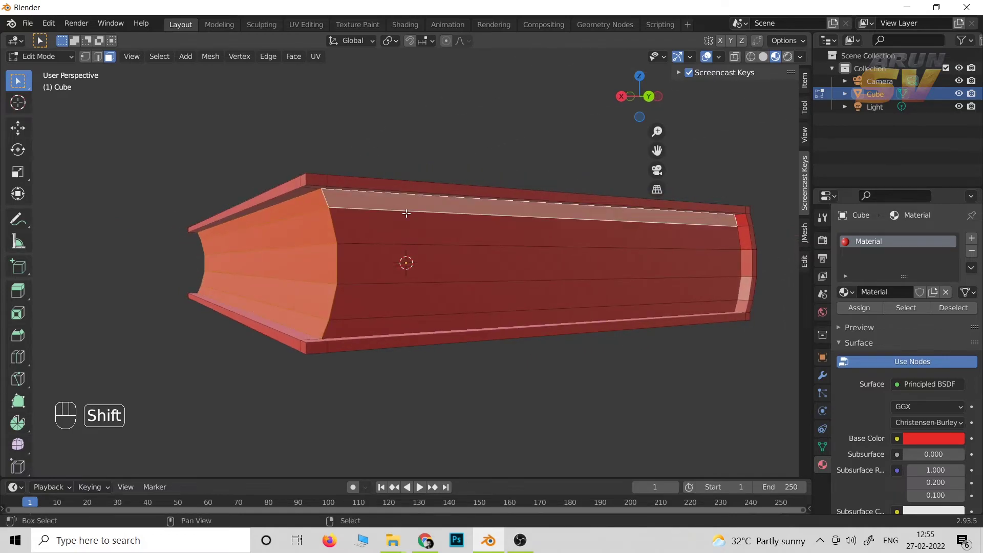
shift+click(409, 233)
shift+click(407, 265)
shift+click(422, 307)
shift+click(420, 318)
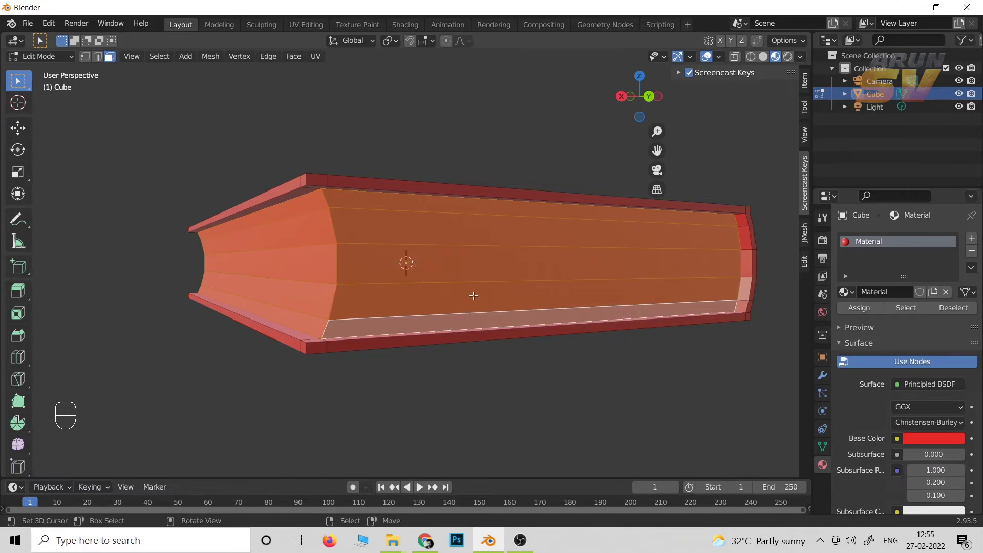
- Create Material.001 in a new slot and assign it to the selected page faces
click(972, 239)
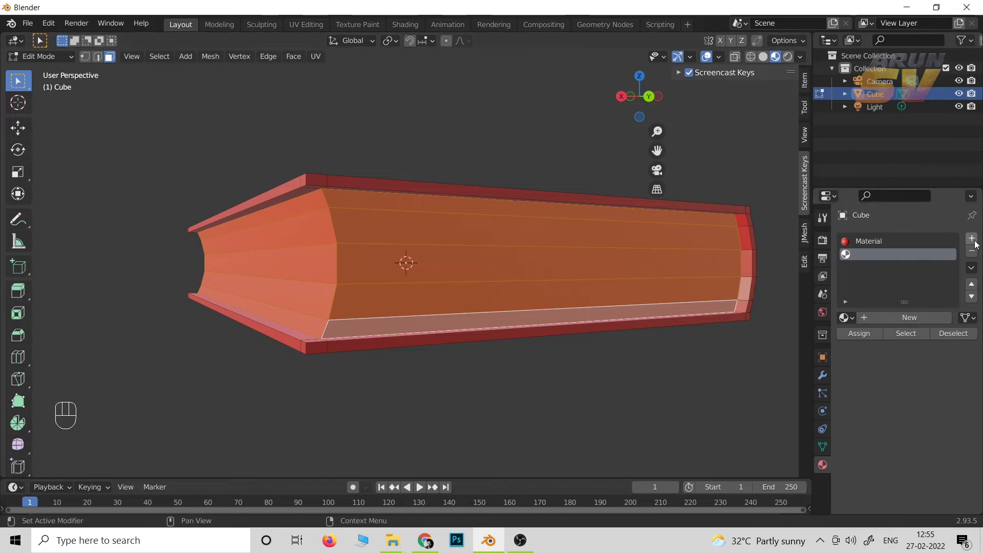
click(887, 316)
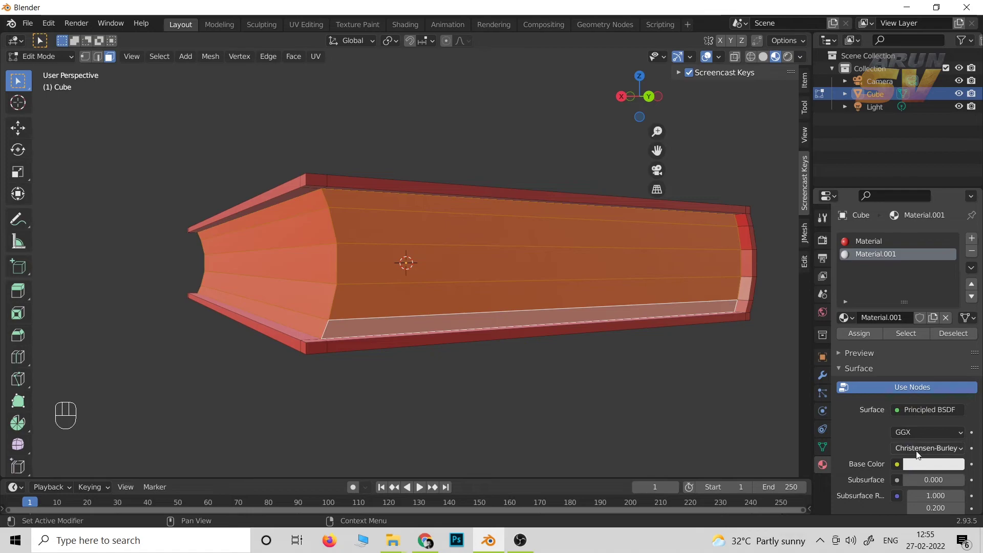
click(865, 334)
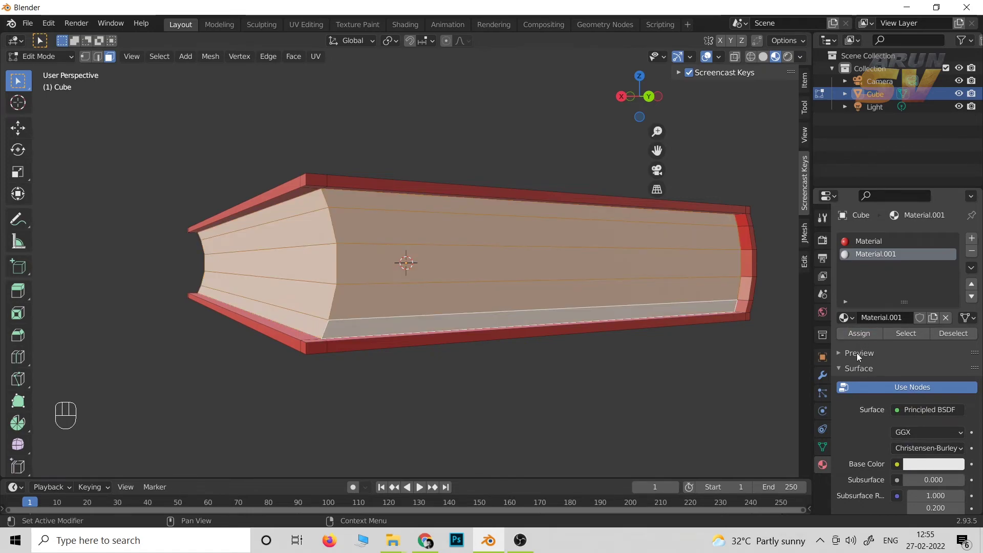
middle_drag(214, 295, 440, 321)
scroll(441, 322, down, 4)
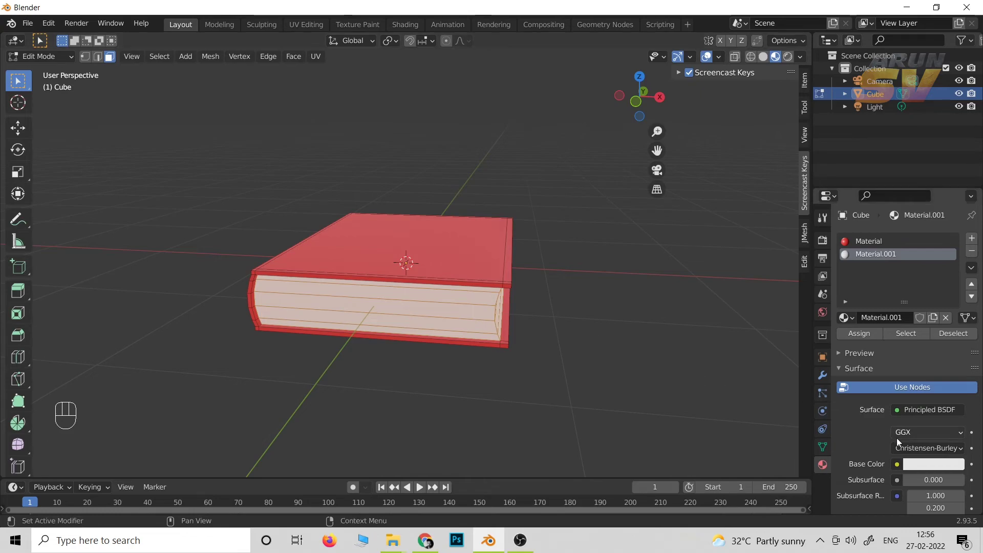
- Change Material.001's base colour to a pale cream-yellow for the pages
click(914, 463)
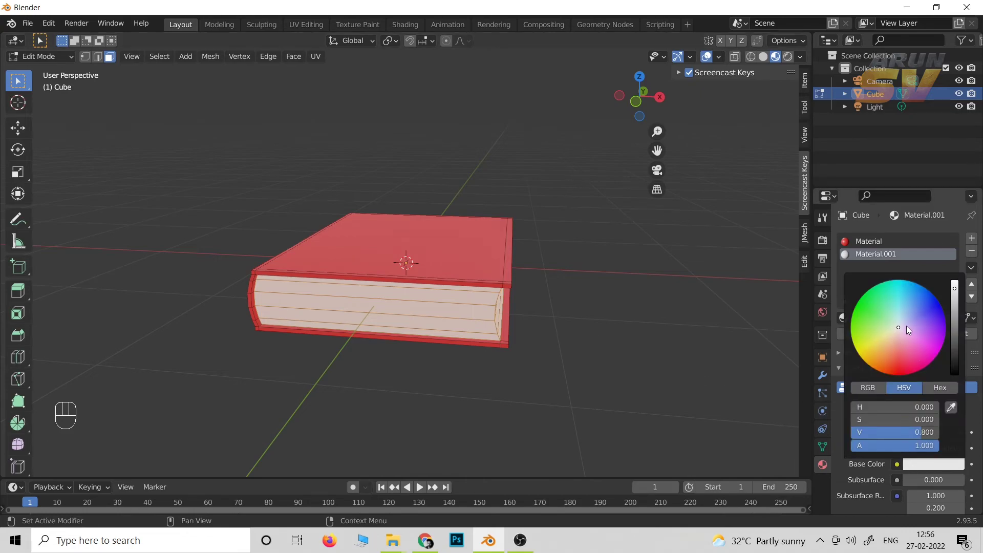
drag(902, 327, 880, 344)
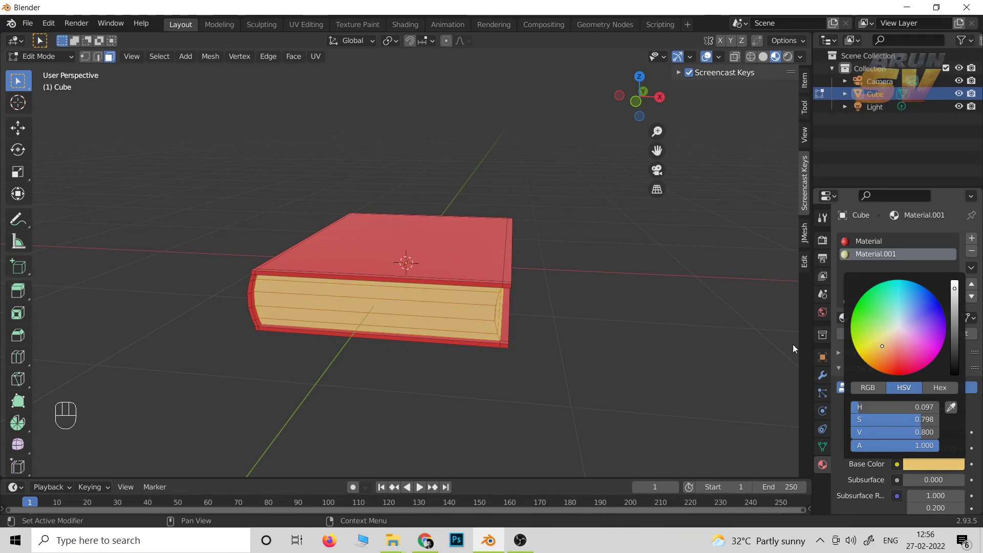
right_click(689, 308)
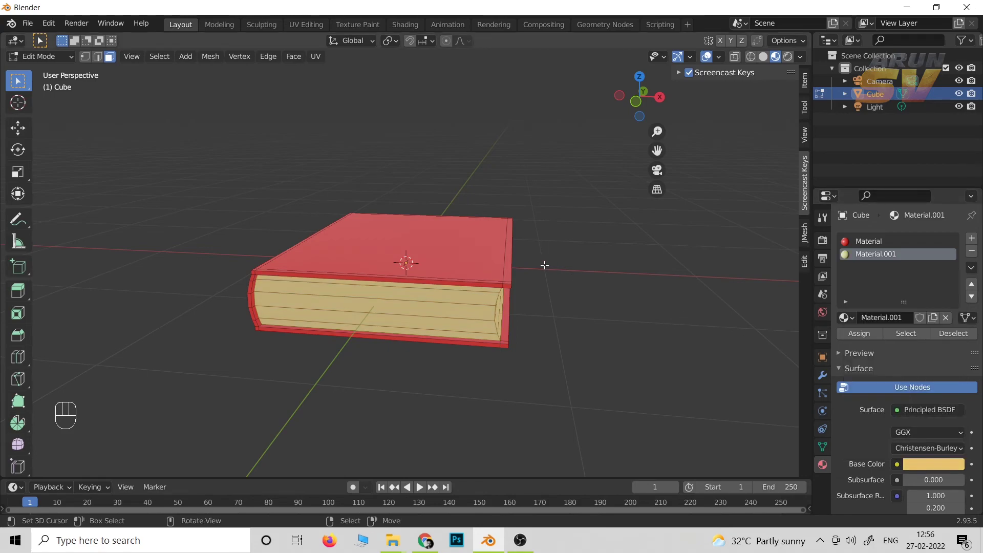
middle_drag(522, 252, 527, 235)
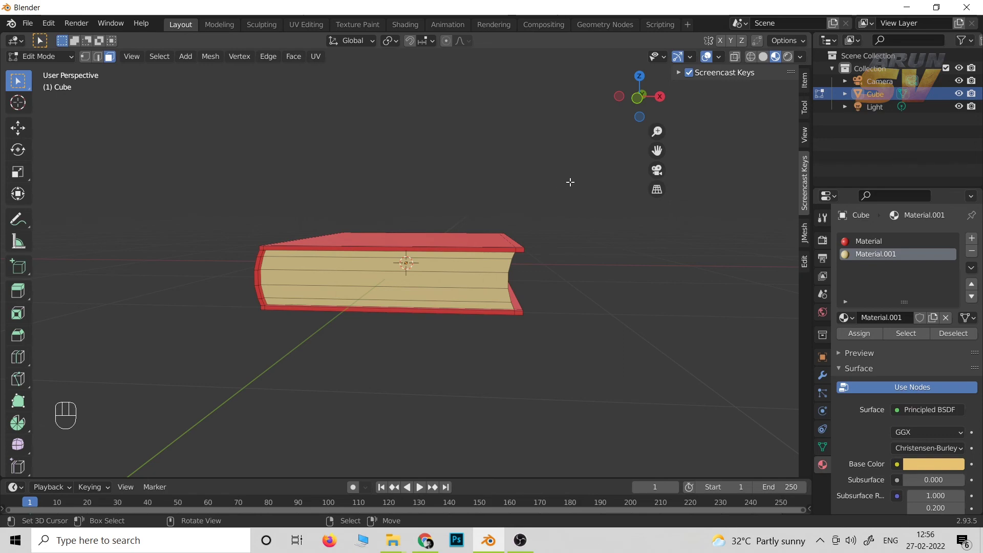